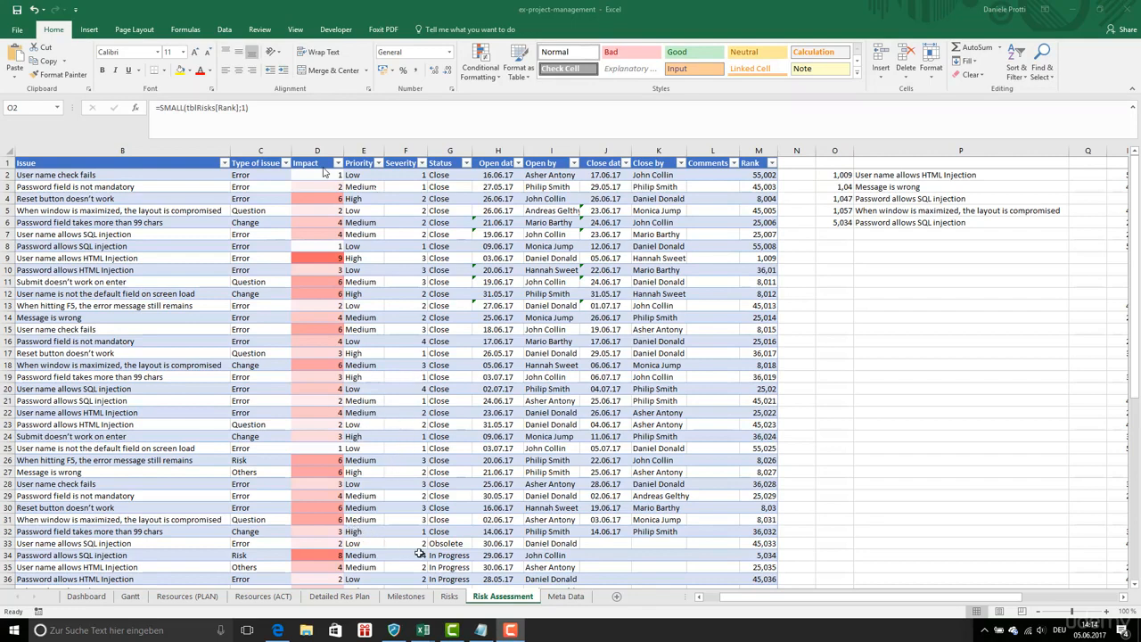
Step: Enter the label High in cell B35 of the Risks sheet, below the date table
{"action": "left_click", "coordinate": [448, 596]}
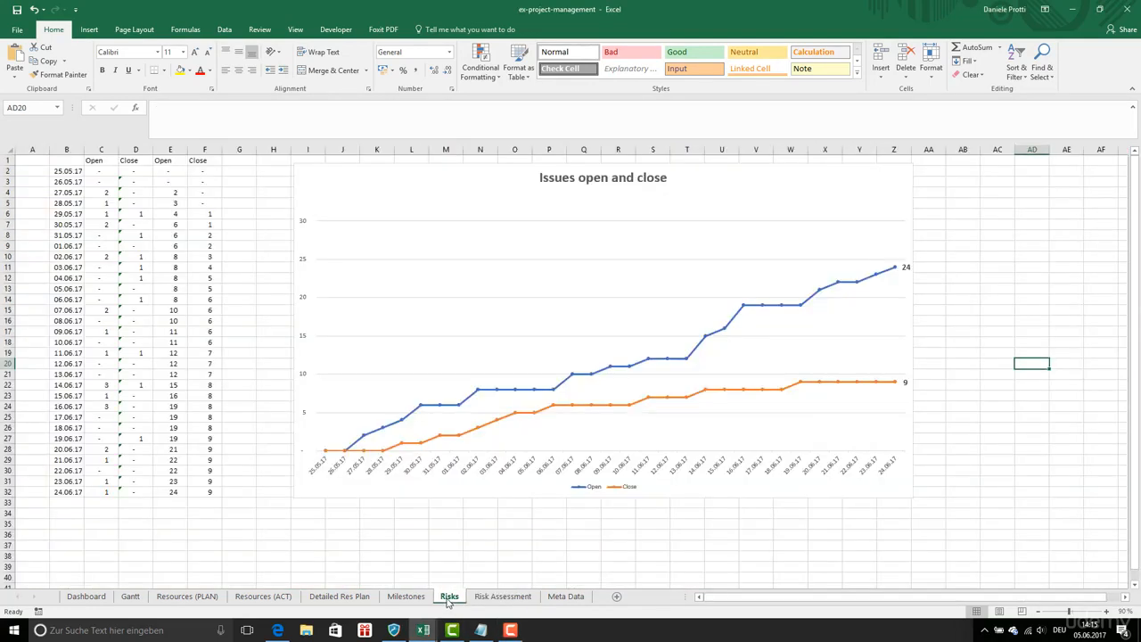
{"action": "left_click", "coordinate": [76, 523]}
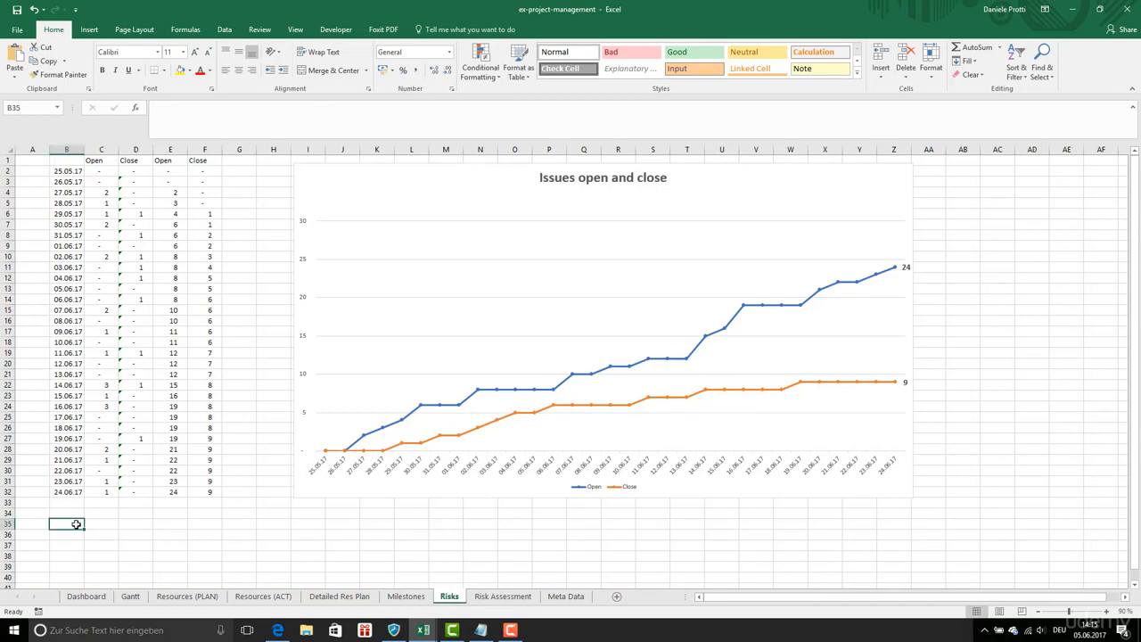
{"action": "type", "text": "Hi"}
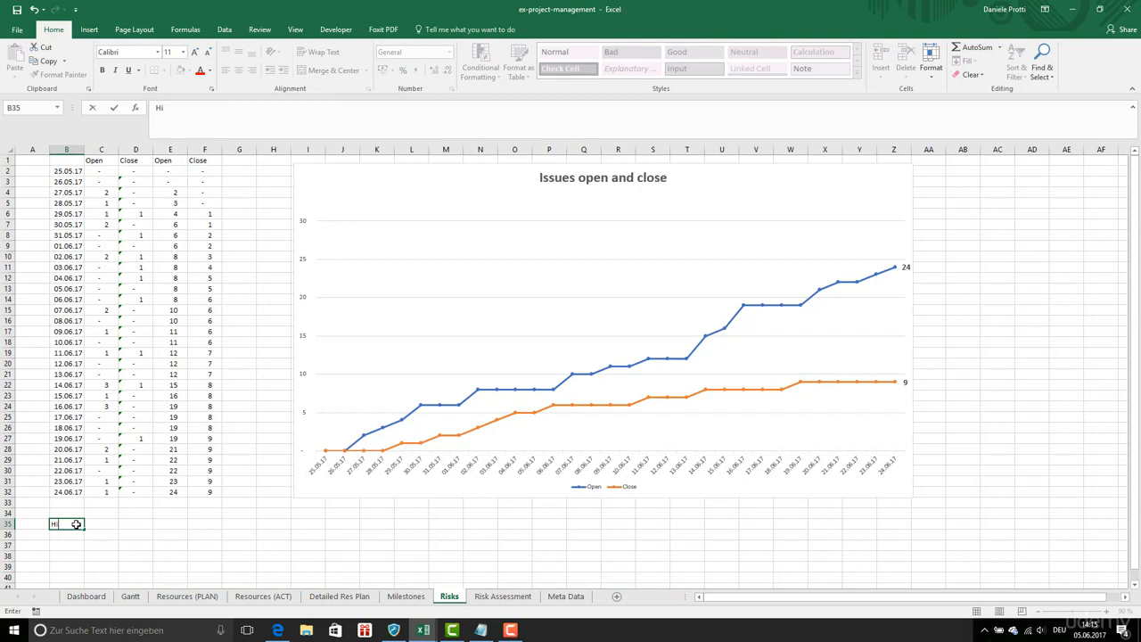
{"action": "type", "text": "gh"}
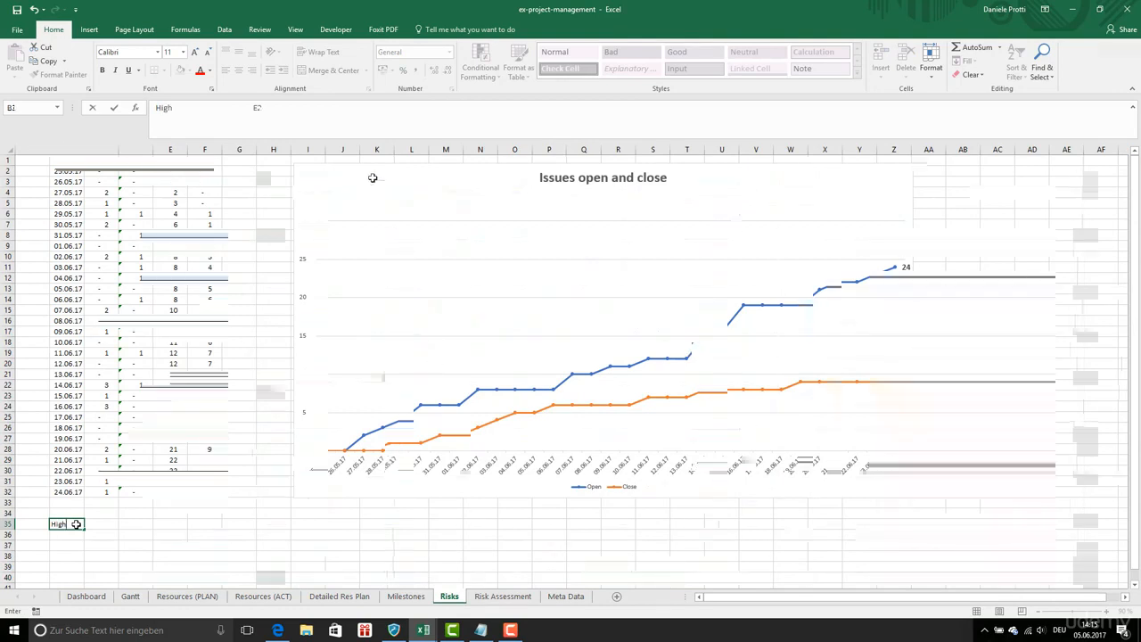
Step: Count the High-priority risks in C35 with the formula =COUNTIF(tblRisks[Priority];"High")
{"action": "key", "text": "ctrl+shift+Down"}
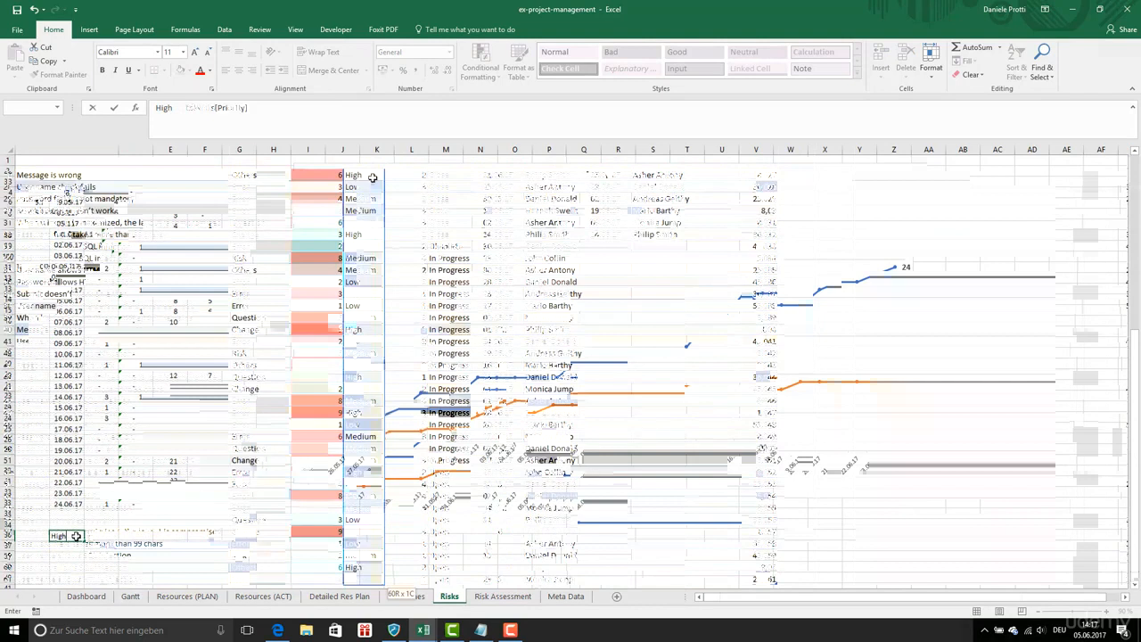
{"action": "type", "text": ";\"Hig"}
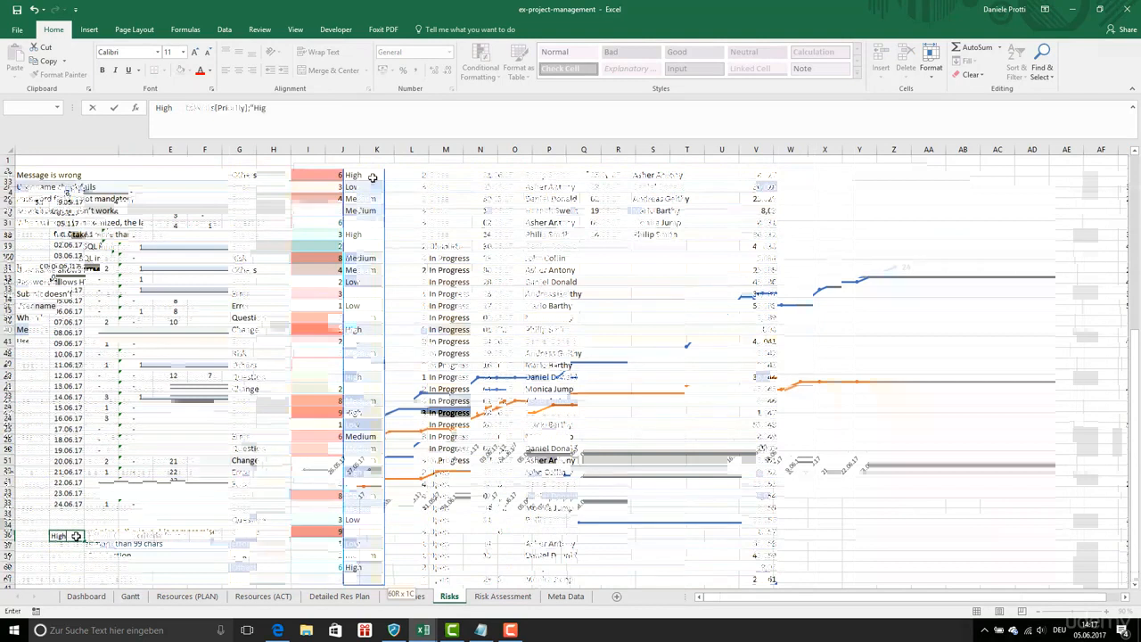
{"action": "type", "text": "h\""}
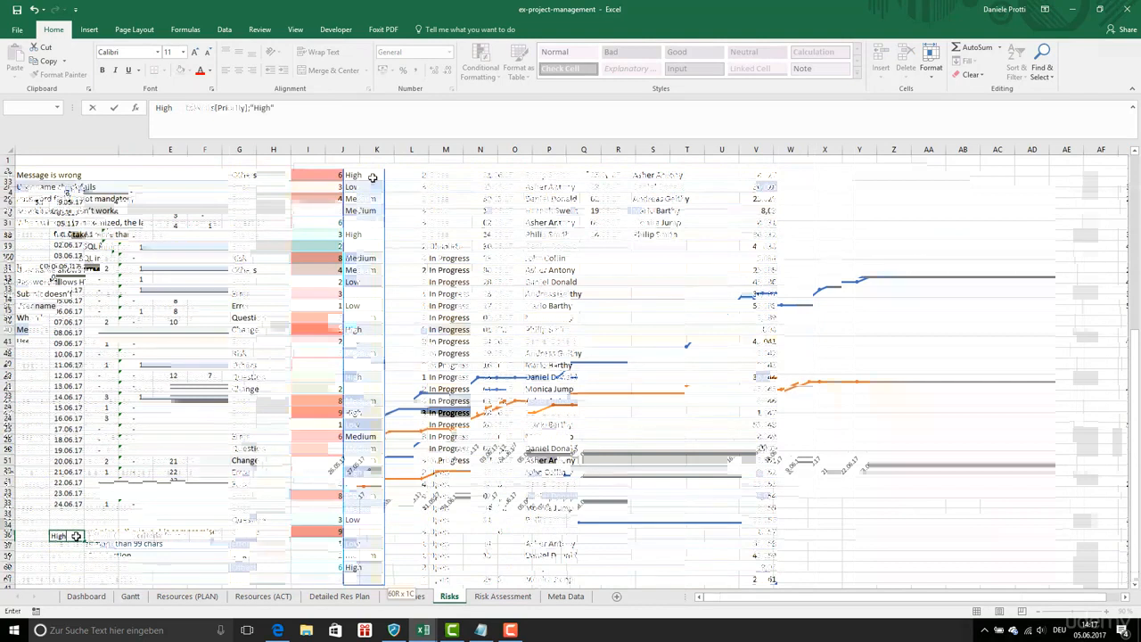
{"action": "type", "text": ";"}
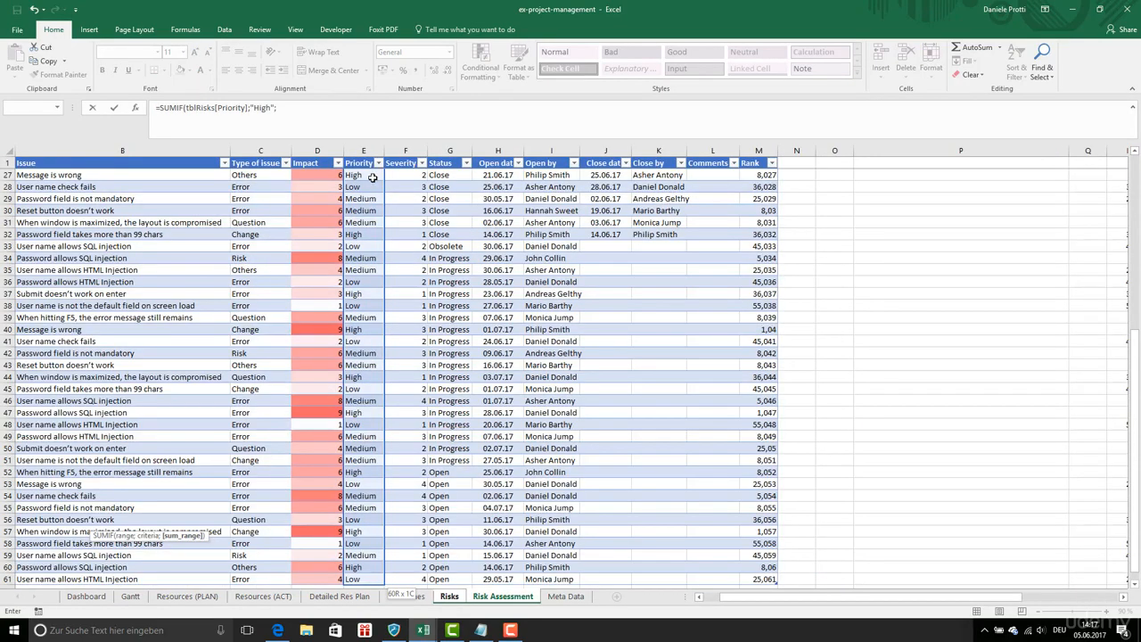
{"action": "left_click", "coordinate": [177, 109]}
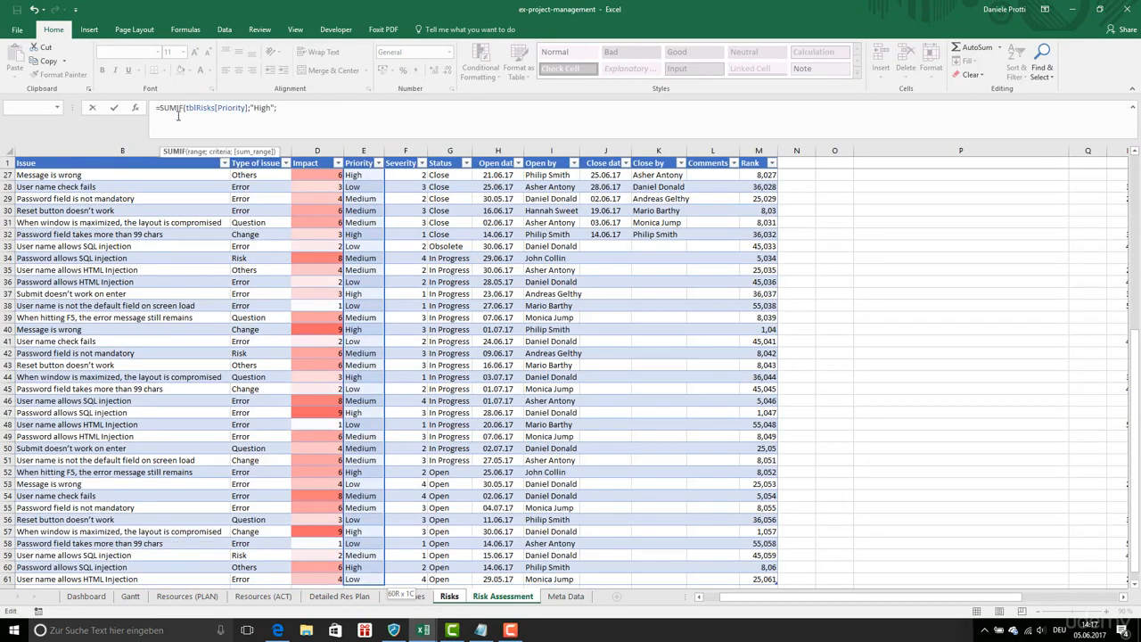
{"action": "key", "text": "BackSpace"}
{"action": "key", "text": "BackSpace"}
{"action": "key", "text": "BackSpace"}
{"action": "key", "text": "BackSpace"}
{"action": "type", "text": "COUNT"}
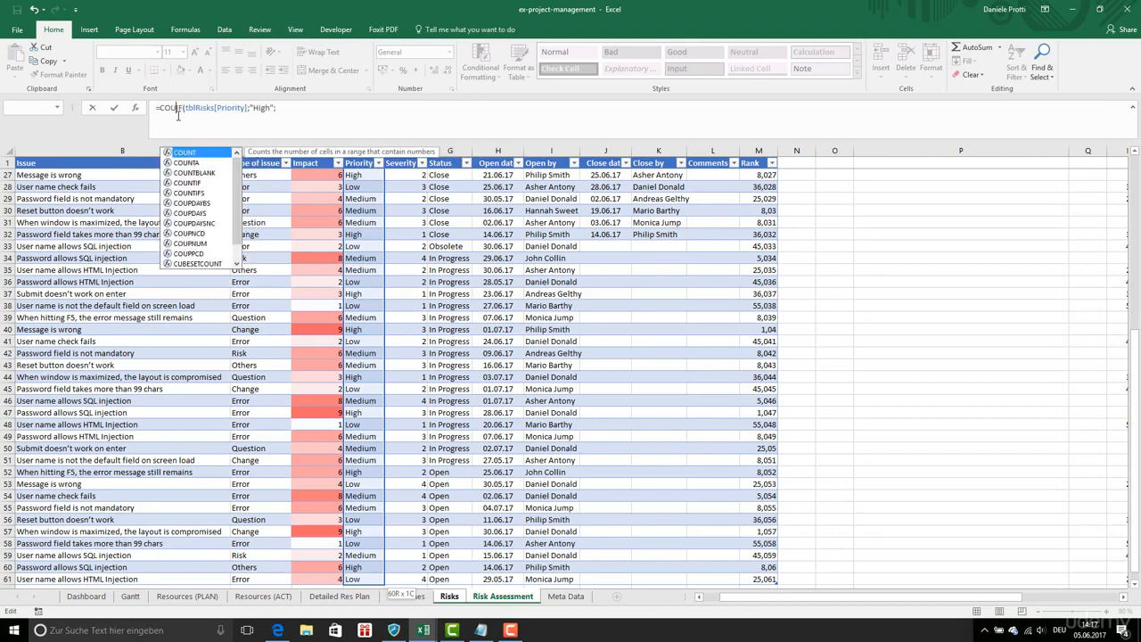
{"action": "key", "text": "Return"}
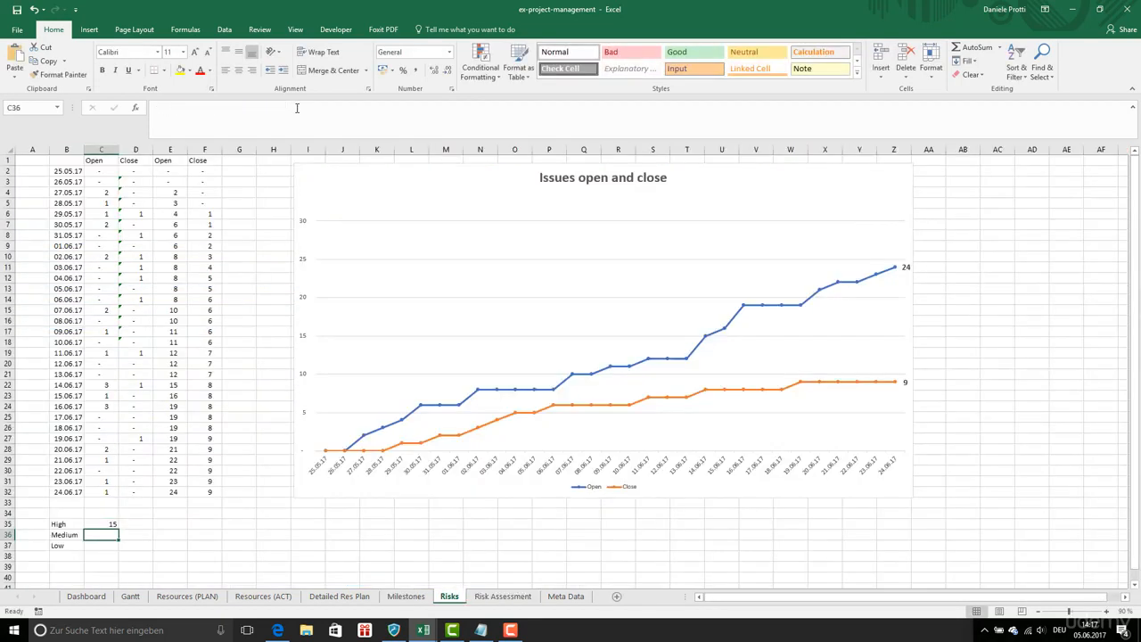
Step: Copy the COUNTIF formula from C35 into C36 and make its criterion refer to the Medium label in B36
{"action": "left_click", "coordinate": [90, 525]}
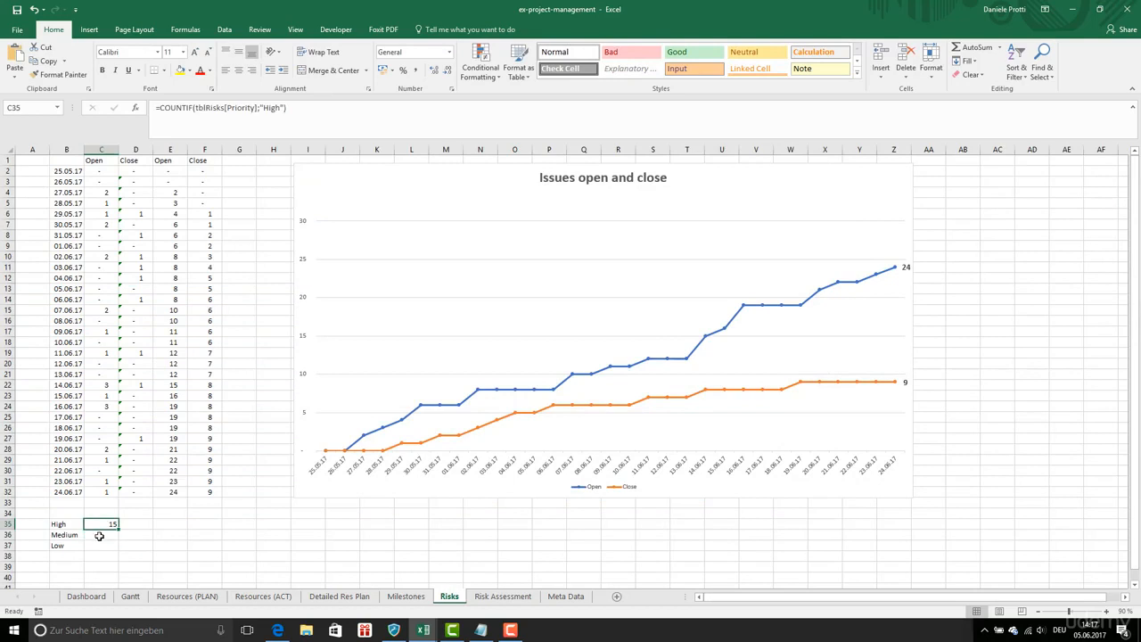
{"action": "left_click", "coordinate": [100, 536]}
{"action": "left_click", "coordinate": [111, 524]}
{"action": "left_click_drag", "start_coordinate": [296, 108], "coordinate": [69, 109]}
{"action": "key", "text": "ctrl+c"}
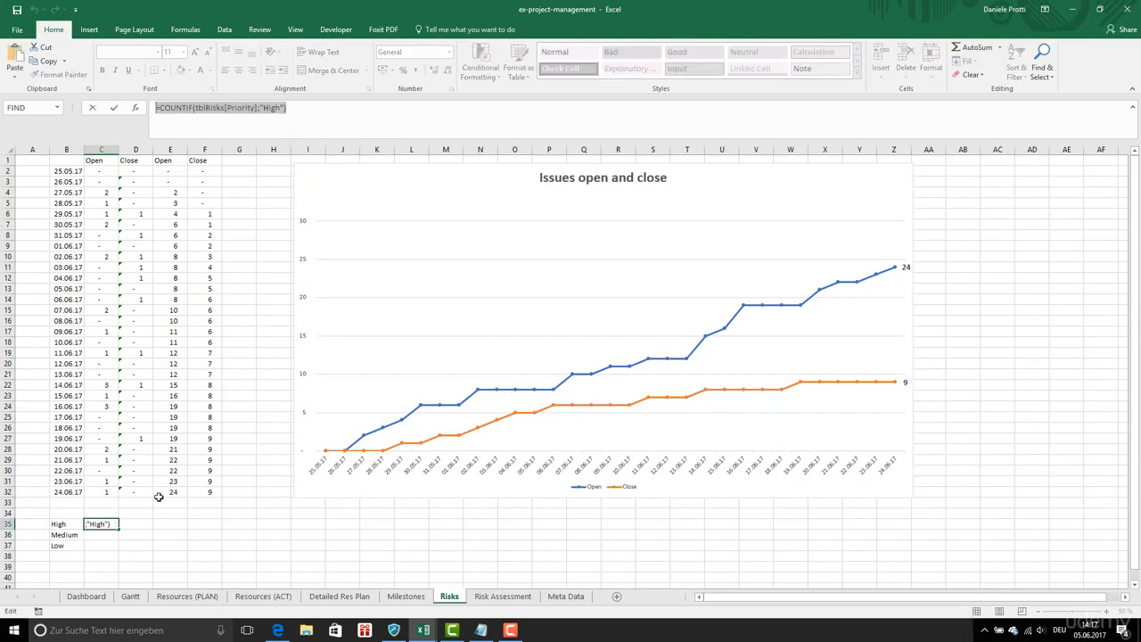
{"action": "key", "text": "Escape"}
{"action": "left_click", "coordinate": [100, 536]}
{"action": "double_click", "coordinate": [103, 536]}
{"action": "key", "text": "ctrl+v"}
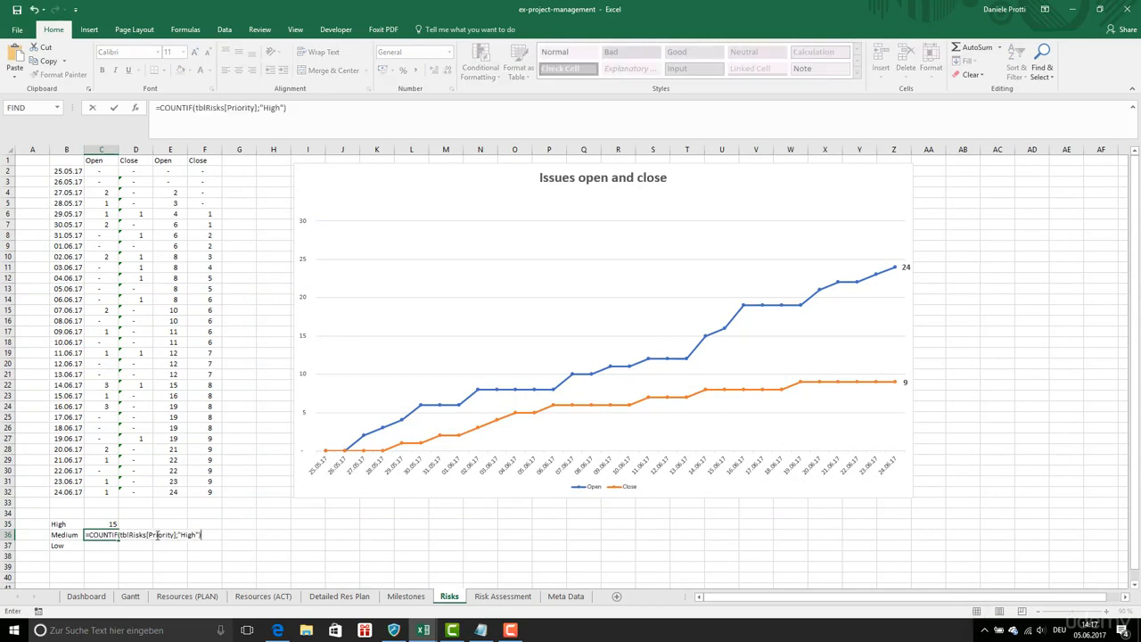
{"action": "left_click_drag", "start_coordinate": [200, 535], "coordinate": [178, 535]}
{"action": "left_click", "coordinate": [68, 537]}
{"action": "key", "text": "Return"}
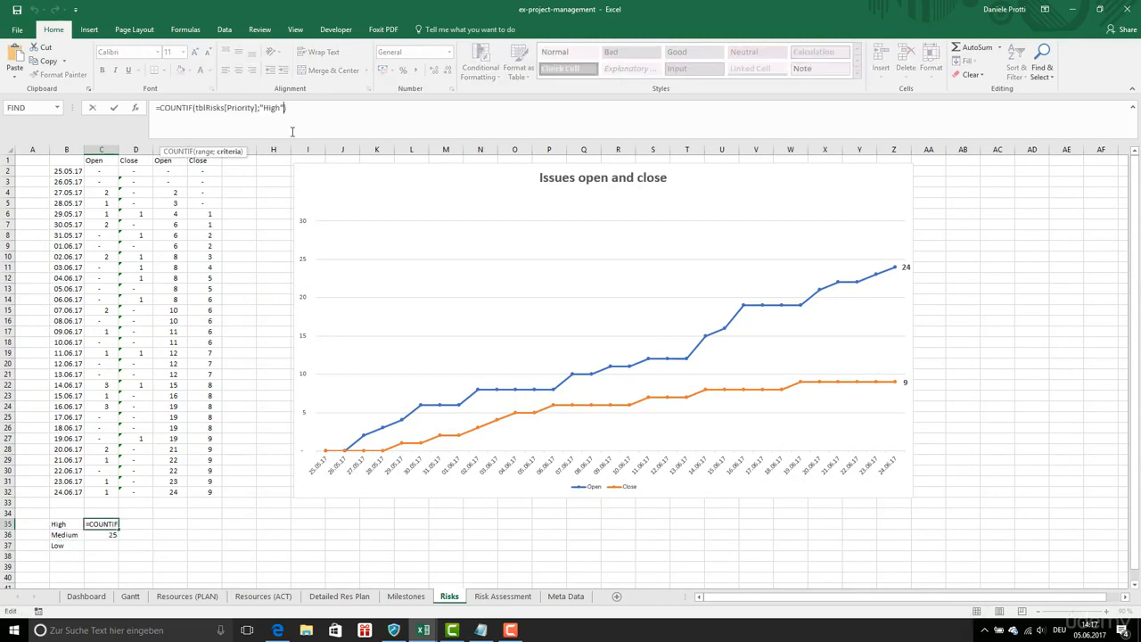
Step: Replace the "High" criterion in C35's formula with a reference to B35 and fill the formula down to the Low row
{"action": "key", "text": "BackSpace"}
{"action": "key", "text": "BackSpace"}
{"action": "key", "text": "BackSpace"}
{"action": "left_click", "coordinate": [59, 524]}
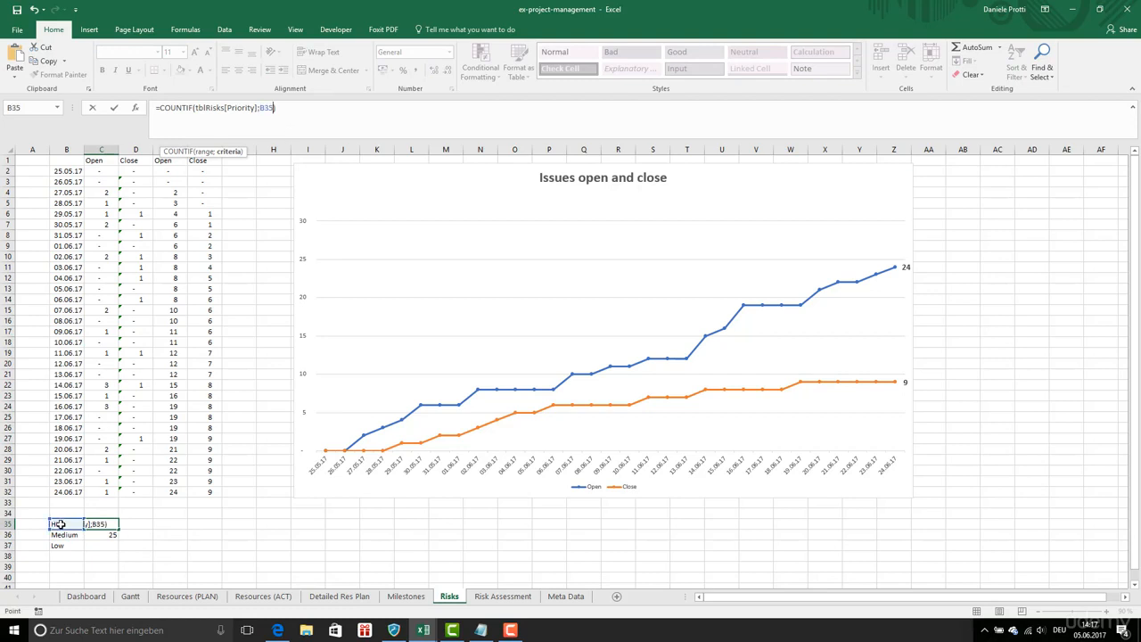
{"action": "key", "text": "Return"}
{"action": "mouse_move", "coordinate": [117, 540]}
{"action": "left_mouse_down"}
{"action": "mouse_move", "coordinate": [80, 527]}
{"action": "mouse_move", "coordinate": [98, 542]}
{"action": "left_mouse_up"}
{"action": "left_click", "coordinate": [147, 535]}
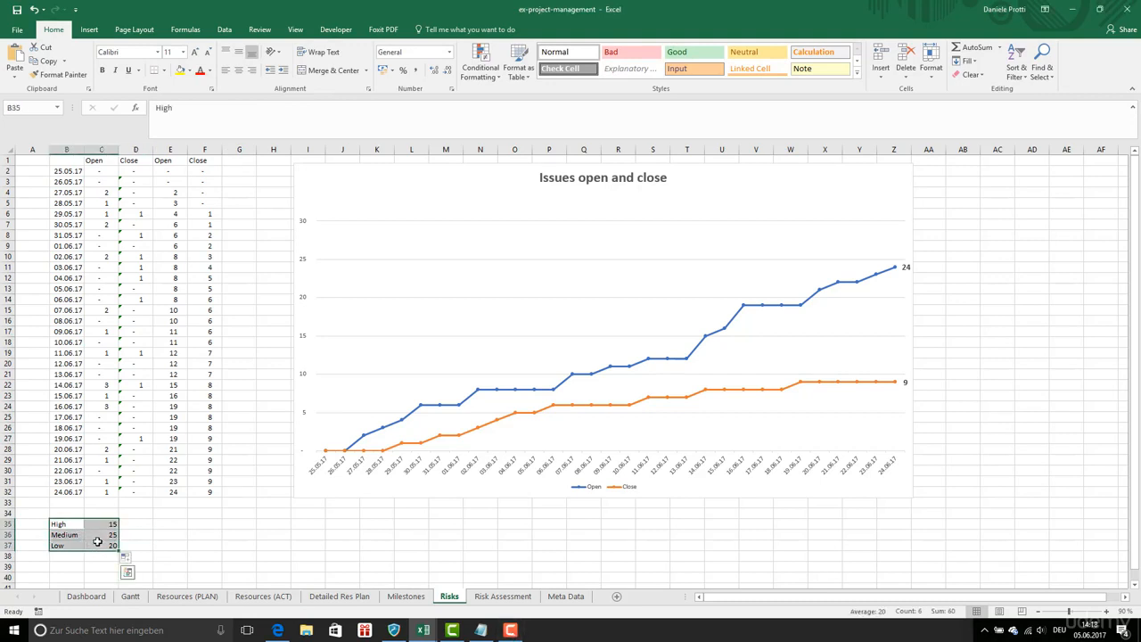
Step: Insert a 2-D stacked column chart from the priority counts in B35:C37 and move it over the lower-left part of the line chart
{"action": "left_click", "coordinate": [89, 29]}
{"action": "left_click", "coordinate": [471, 46]}
{"action": "left_click", "coordinate": [474, 81]}
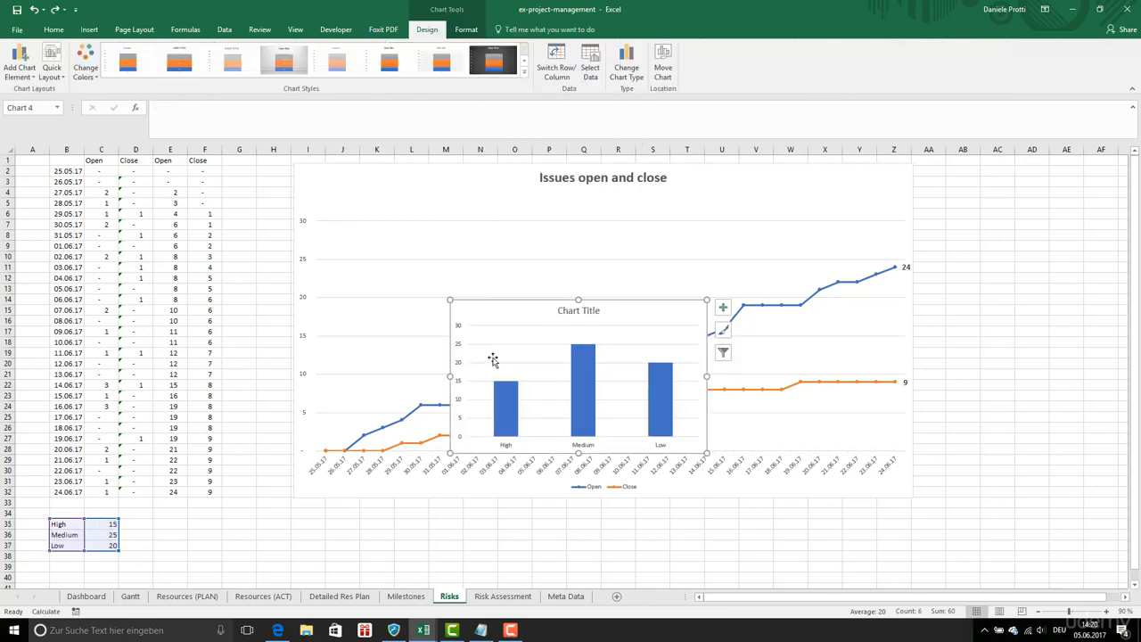
{"action": "left_click_drag", "start_coordinate": [513, 315], "coordinate": [383, 288]}
Step: Change the new chart to the Stacked Column variant that stacks High, Medium and Low in a single column
{"action": "right_click", "coordinate": [390, 289]}
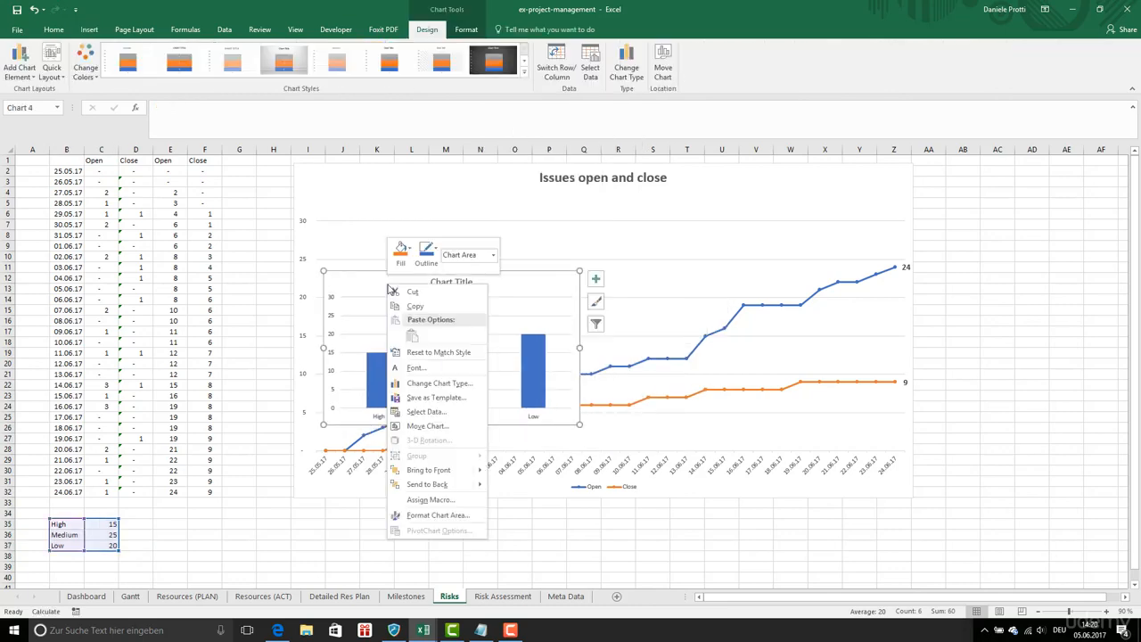
{"action": "left_click", "coordinate": [447, 385]}
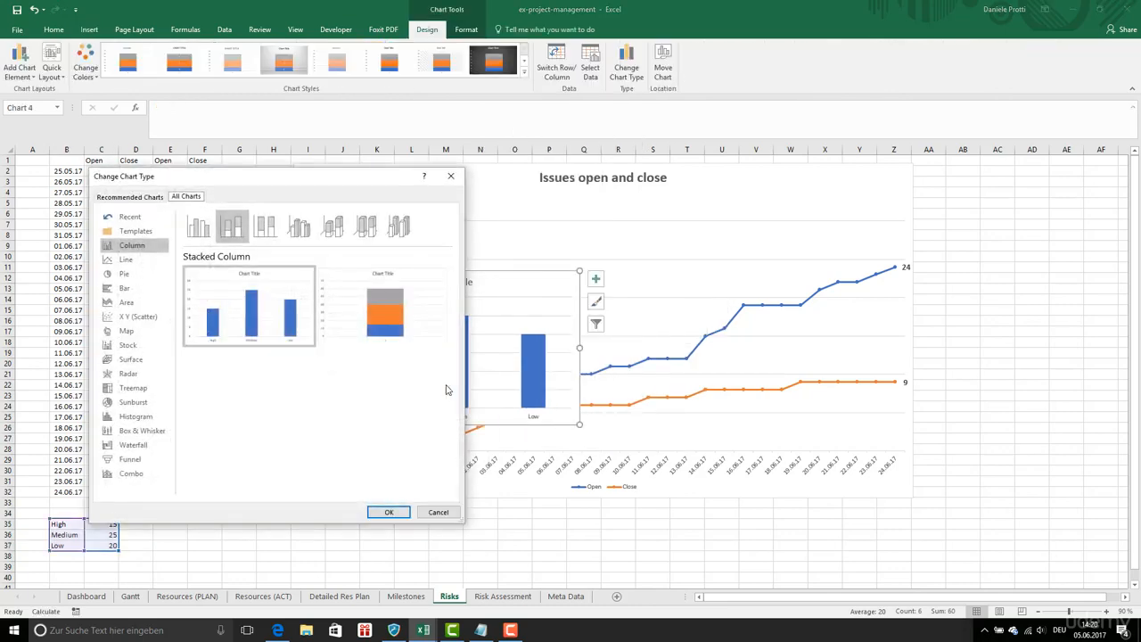
{"action": "mouse_move", "coordinate": [352, 303]}
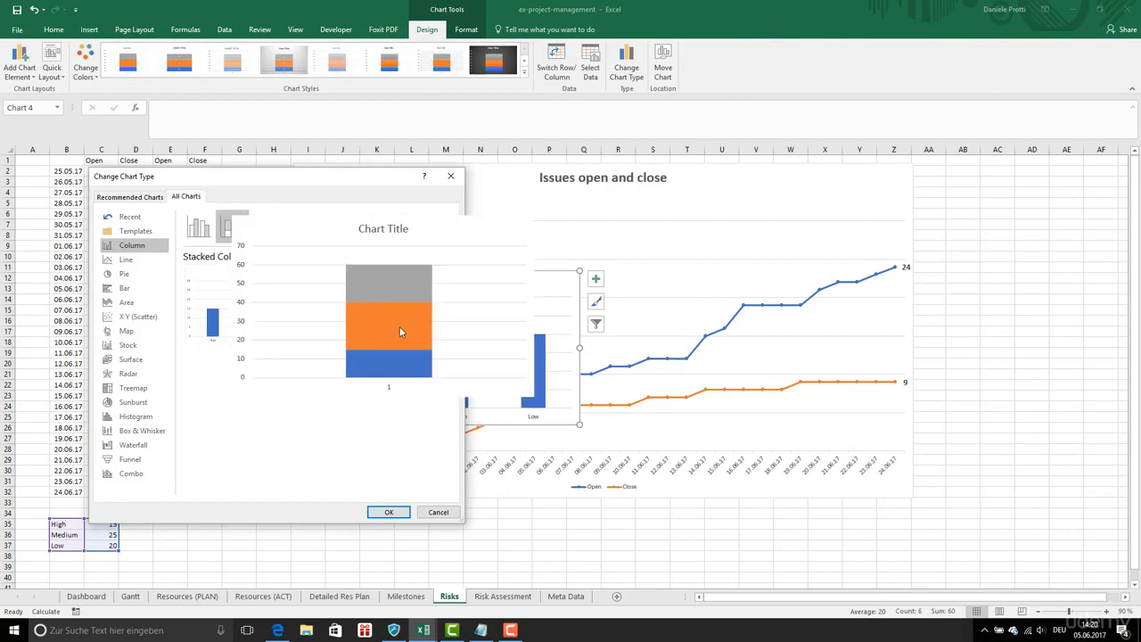
{"action": "left_click", "coordinate": [389, 512]}
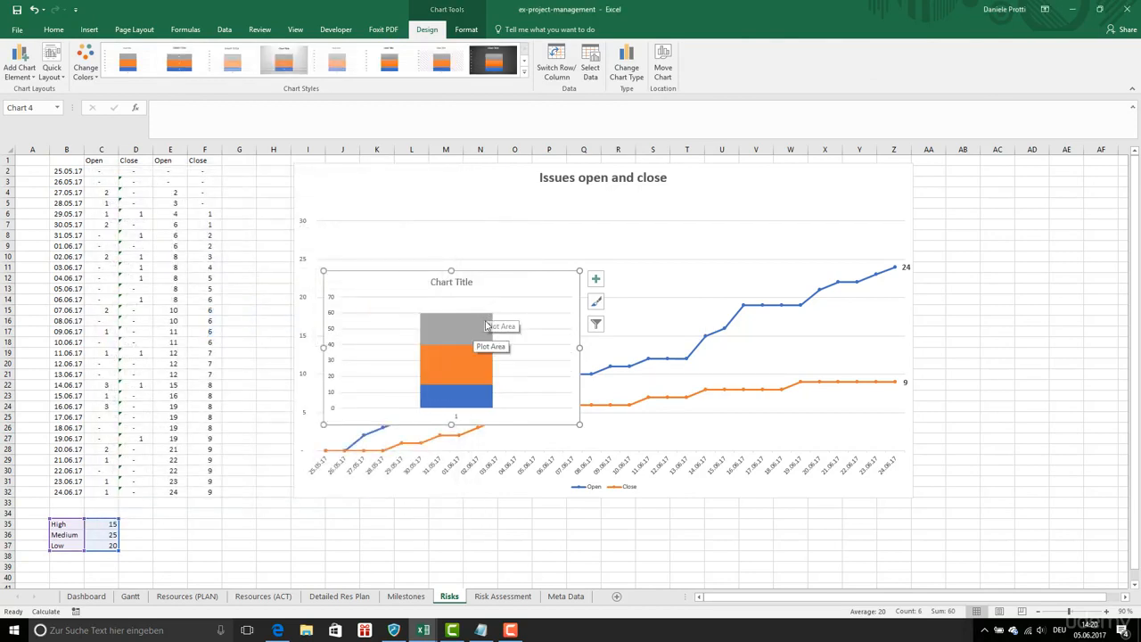
{"action": "right_click", "coordinate": [526, 416]}
{"action": "key", "text": "Escape"}
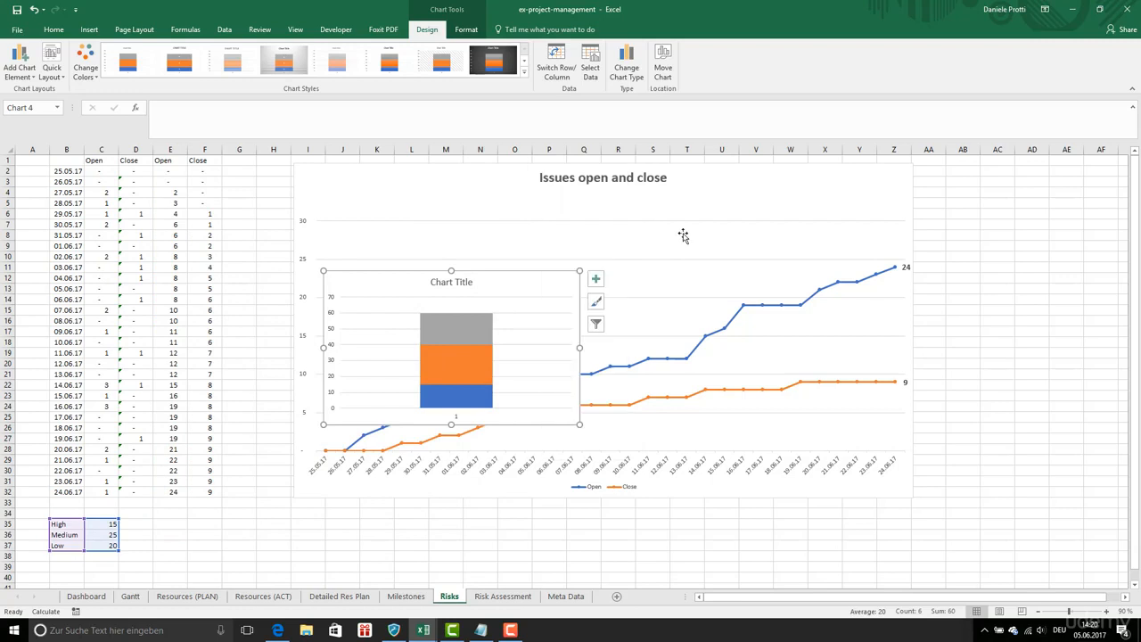
Step: Add data labels to the stacked chart and remove its chart title, axes and gridlines
{"action": "left_click", "coordinate": [596, 279]}
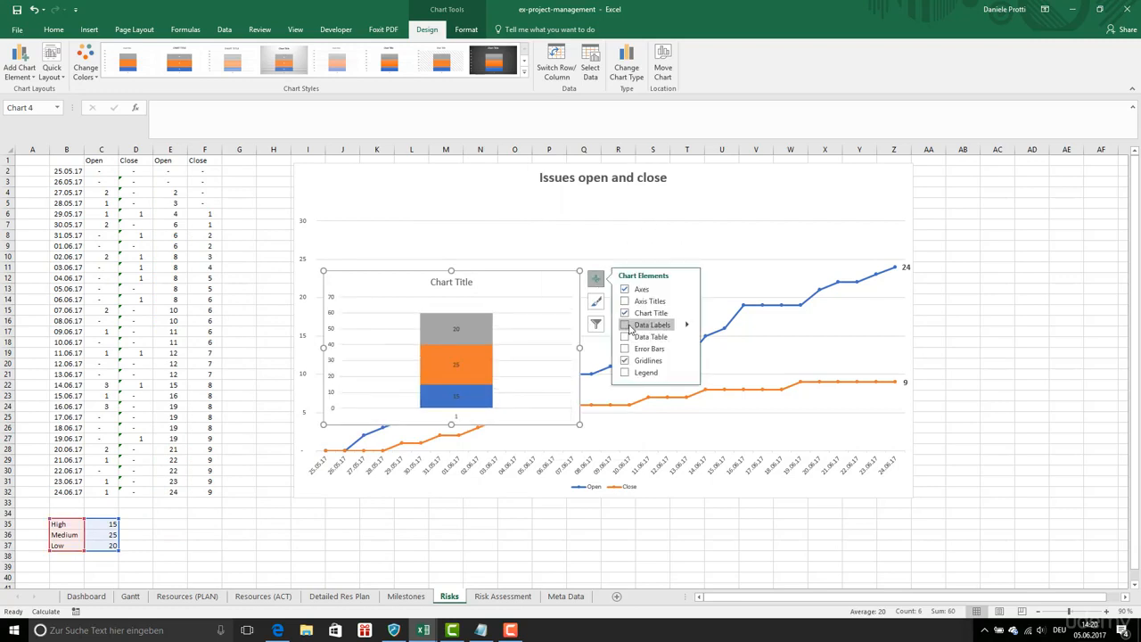
{"action": "left_click", "coordinate": [628, 326]}
{"action": "left_click", "coordinate": [627, 314]}
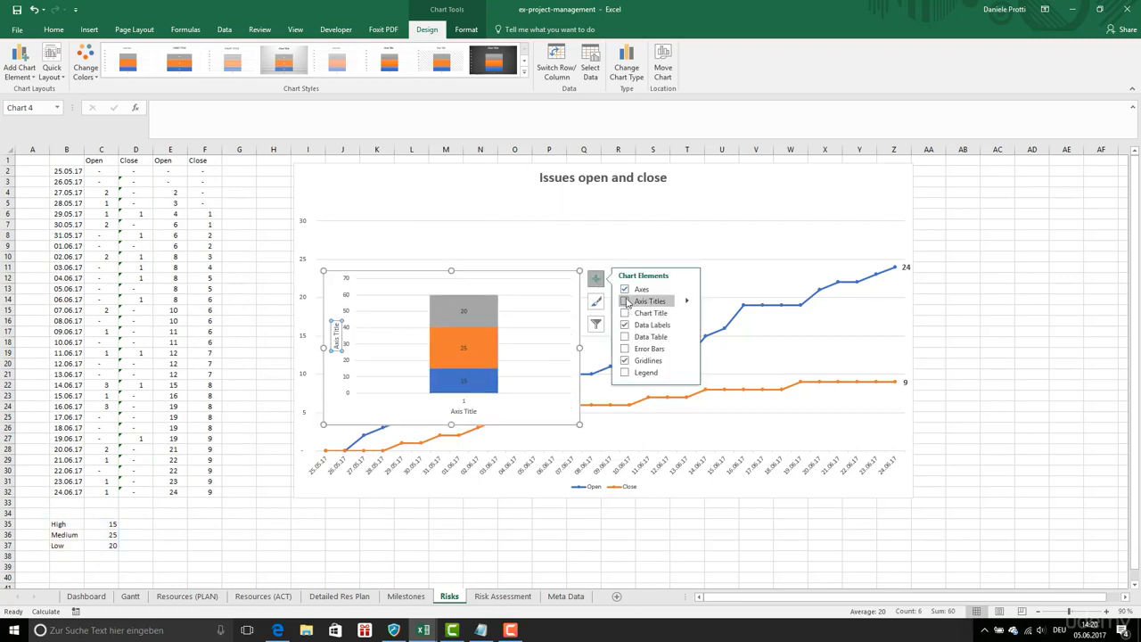
{"action": "left_click", "coordinate": [628, 290]}
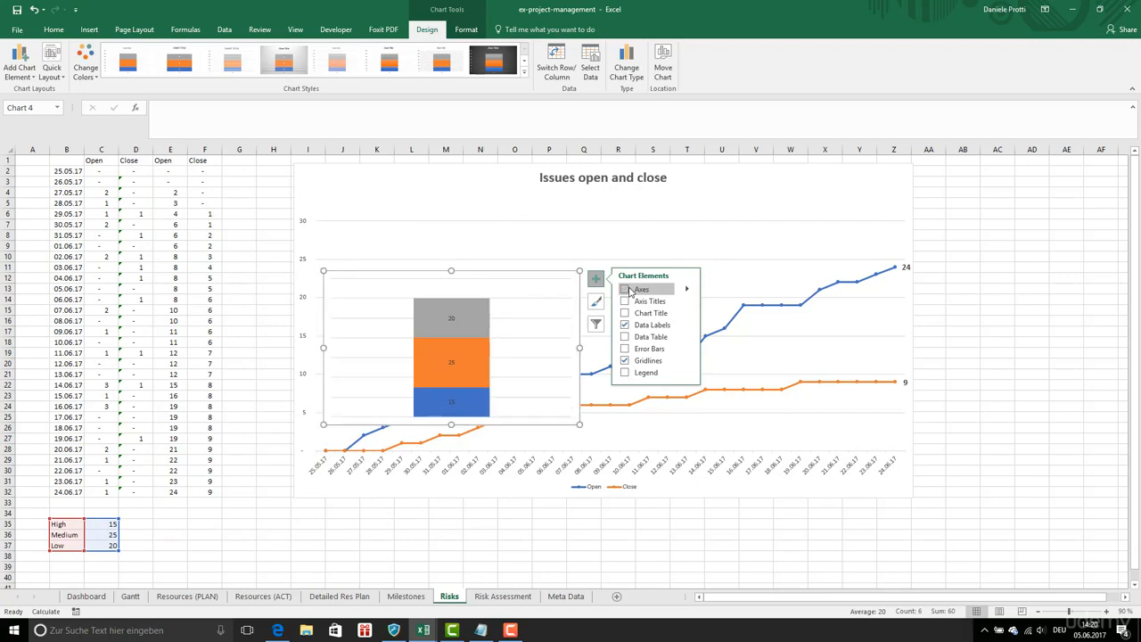
{"action": "left_click", "coordinate": [626, 361]}
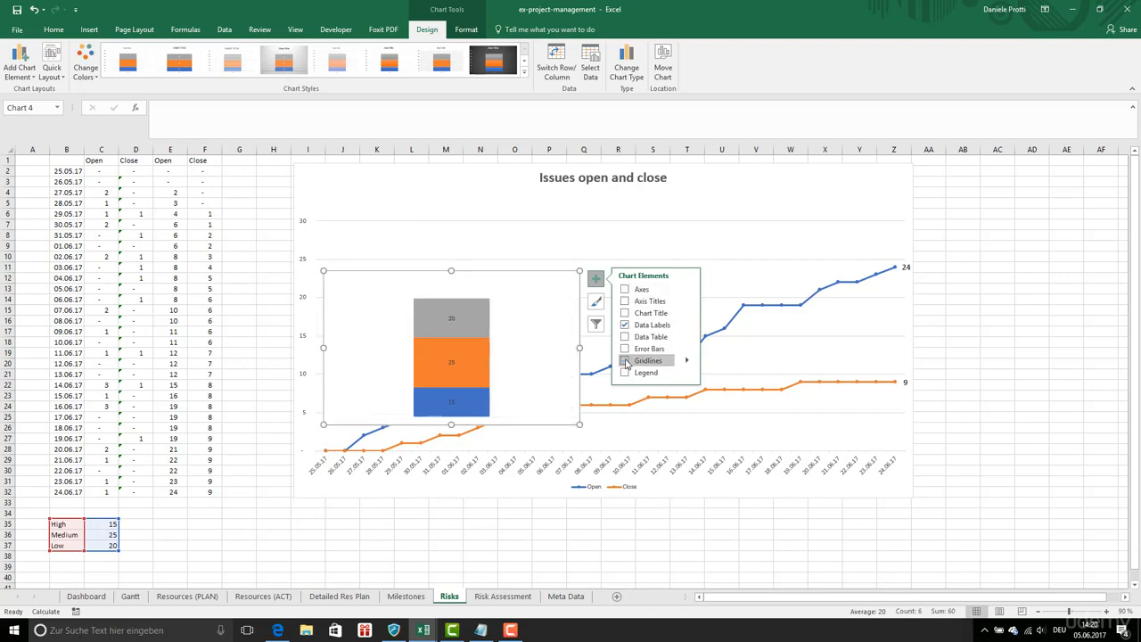
Step: Narrow the stacked chart's plot area and shrink the chart frame to a slim vertical shape around the column
{"action": "left_click", "coordinate": [449, 369]}
{"action": "left_click", "coordinate": [540, 383]}
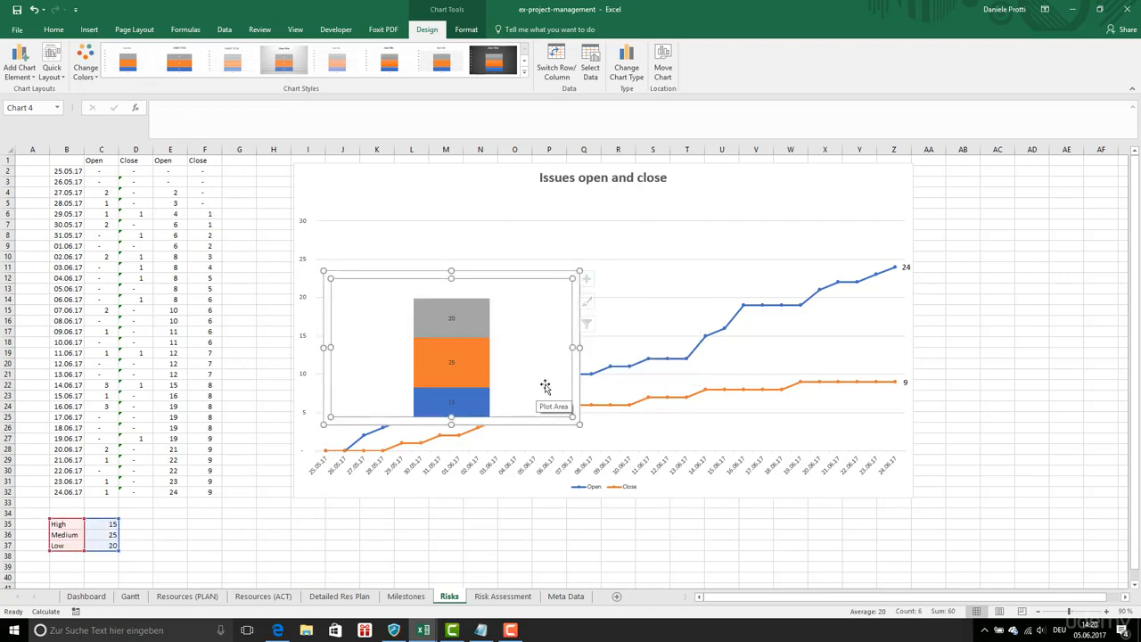
{"action": "left_click_drag", "start_coordinate": [572, 347], "coordinate": [490, 356]}
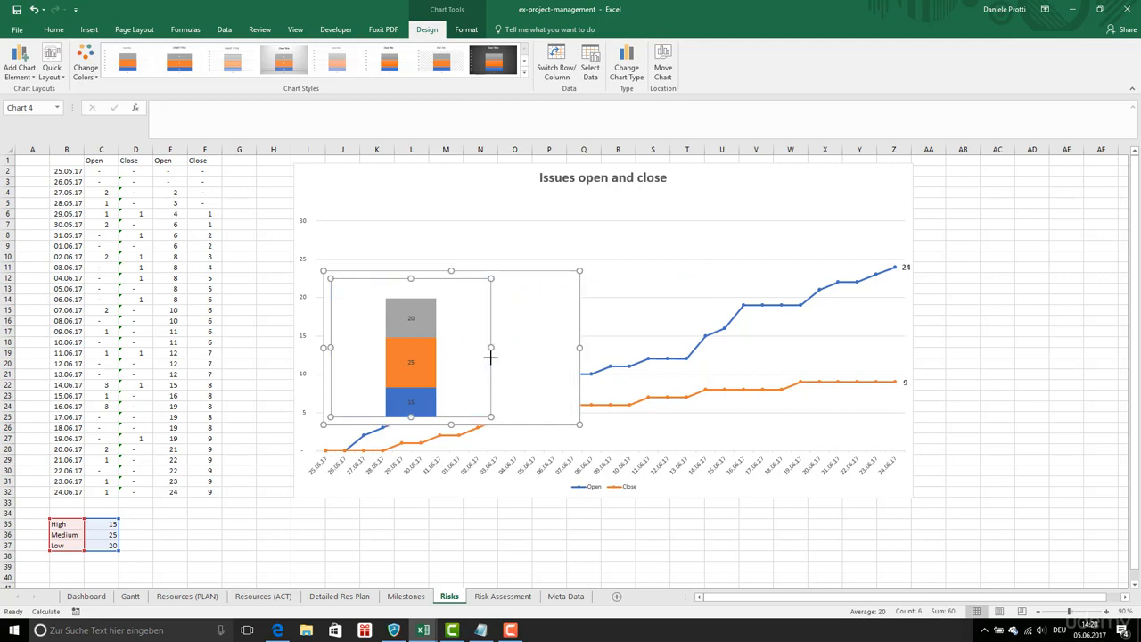
{"action": "left_click_drag", "start_coordinate": [579, 347], "coordinate": [408, 348]}
{"action": "left_click", "coordinate": [402, 348]}
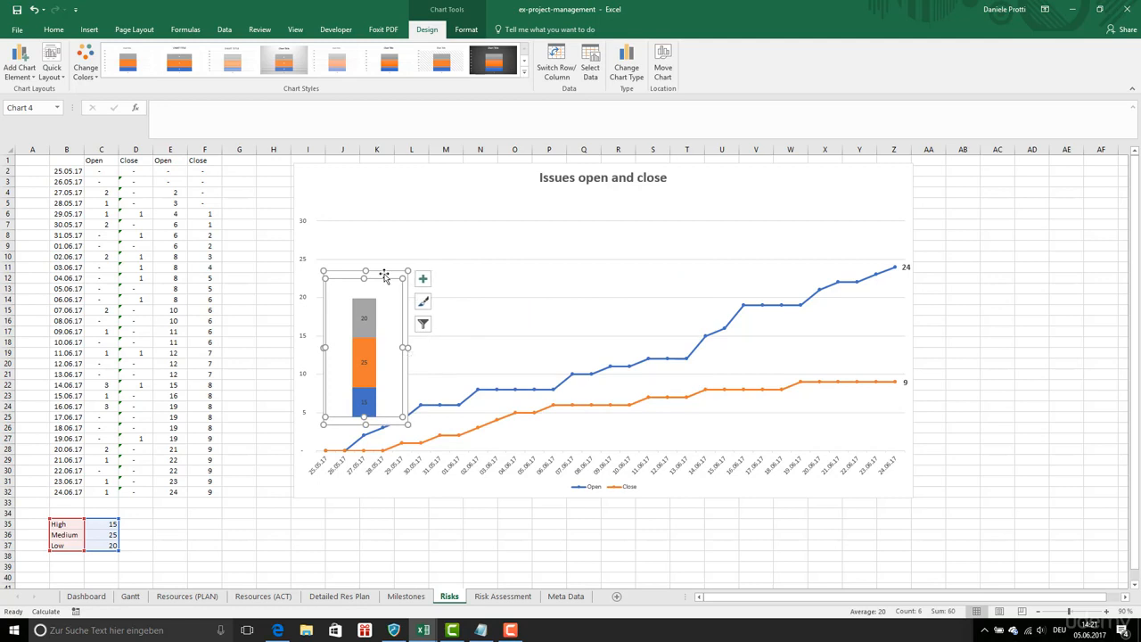
Step: Reduce the gap width of the stacked series so the column fills the chart, and reshape the chart to be wide and low
{"action": "right_click", "coordinate": [407, 314]}
{"action": "left_click", "coordinate": [450, 549]}
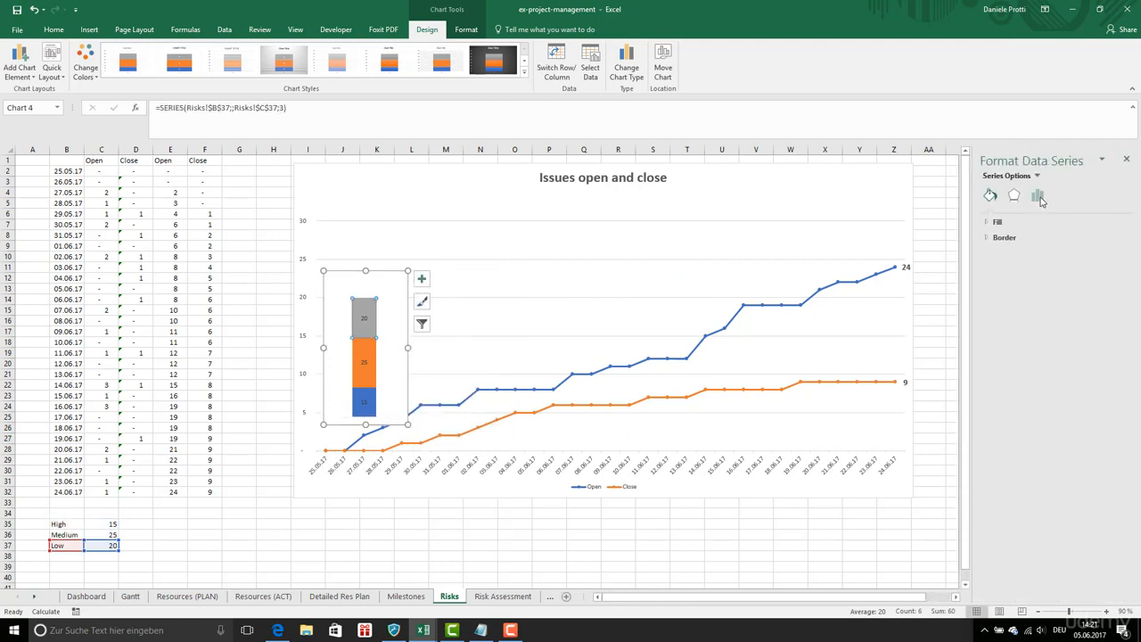
{"action": "left_click", "coordinate": [1039, 199]}
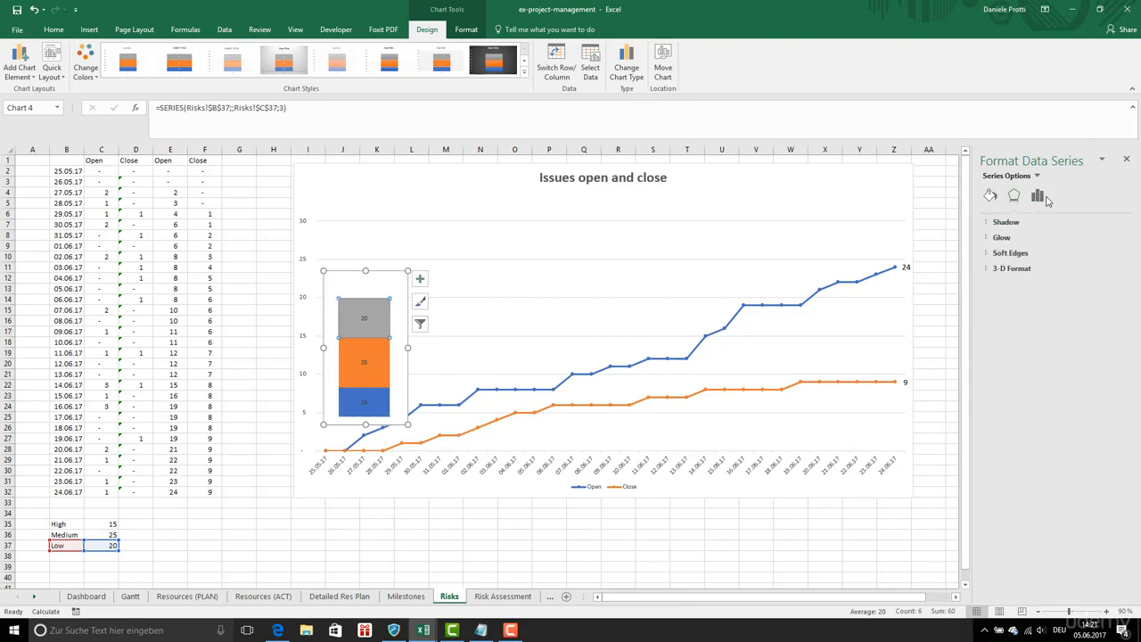
{"action": "left_click", "coordinate": [1040, 197]}
{"action": "left_click_drag", "start_coordinate": [1048, 297], "coordinate": [1040, 297]}
{"action": "left_click_drag", "start_coordinate": [408, 270], "coordinate": [515, 368]}
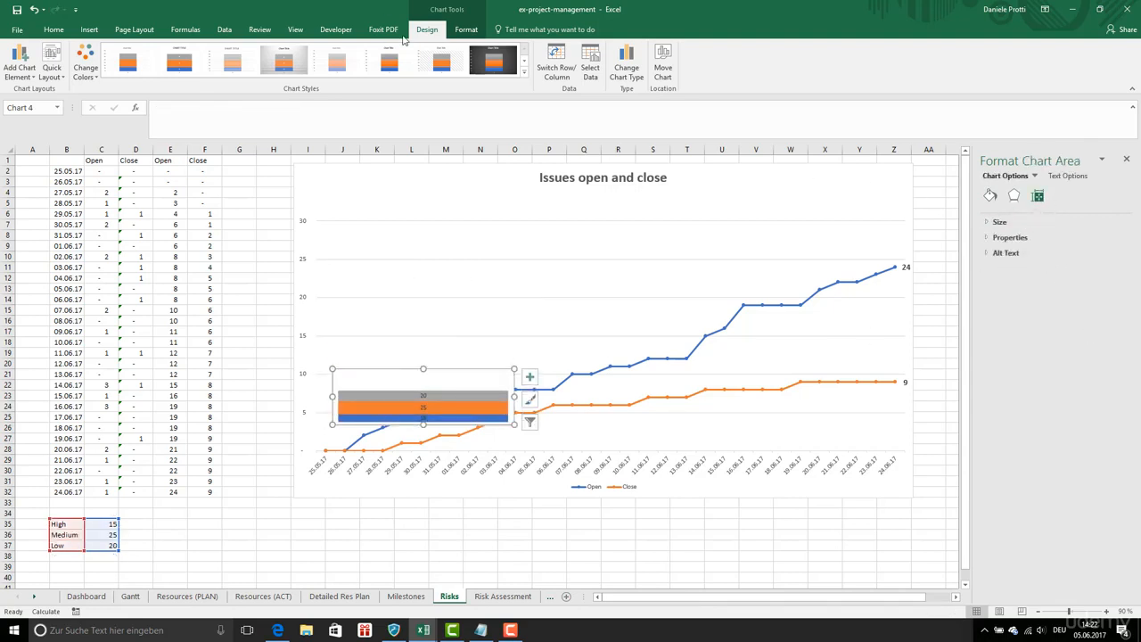
Step: Change the stacked chart's type to 100% Stacked Bar and reduce the chart frame's height to a thin strip
{"action": "left_click", "coordinate": [627, 67]}
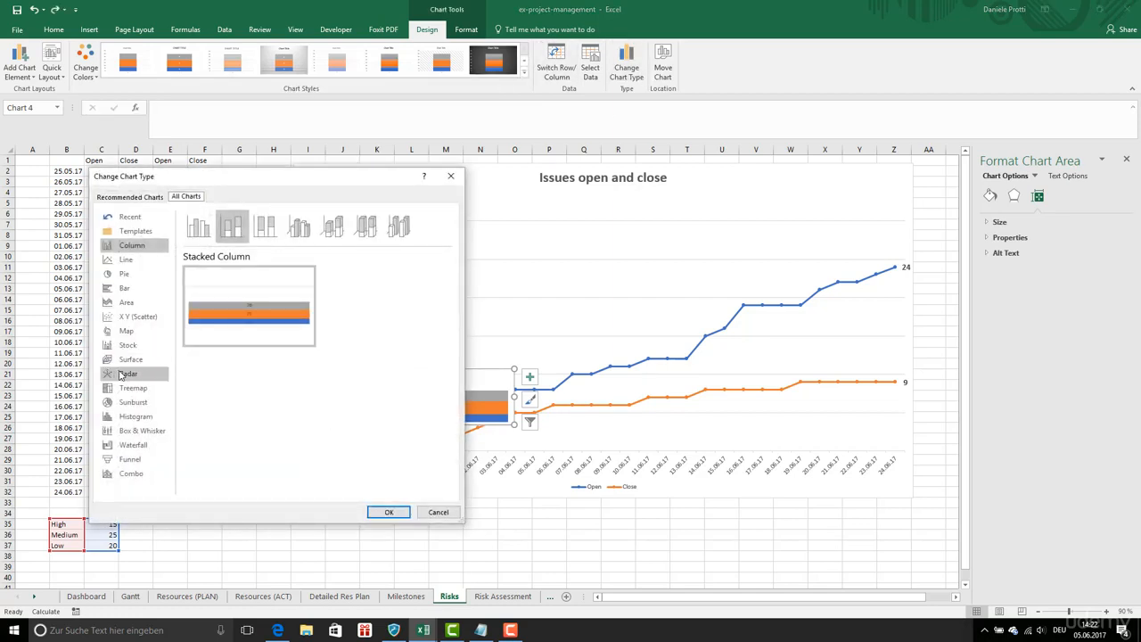
{"action": "left_click", "coordinate": [124, 289]}
{"action": "left_click", "coordinate": [265, 228]}
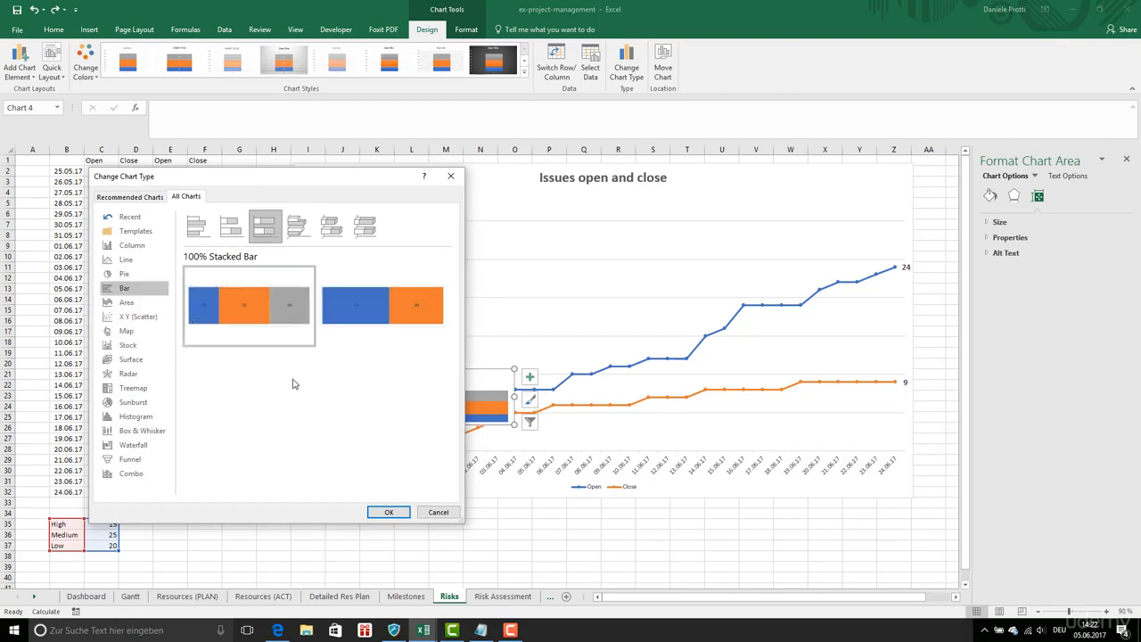
{"action": "left_click", "coordinate": [389, 512]}
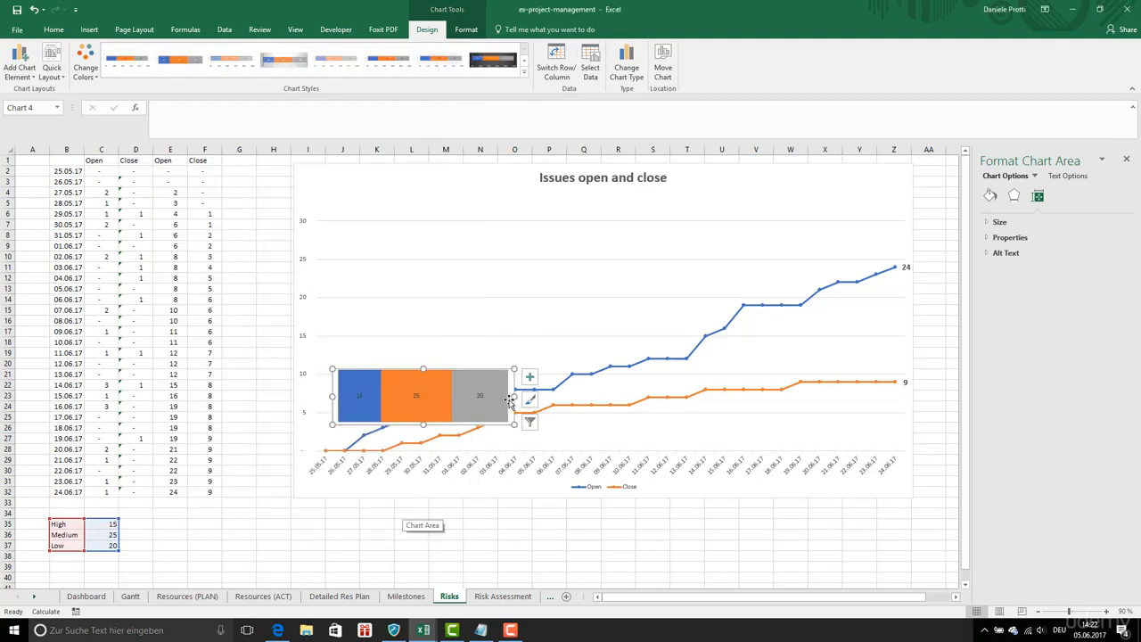
{"action": "left_click_drag", "start_coordinate": [424, 424], "coordinate": [426, 404]}
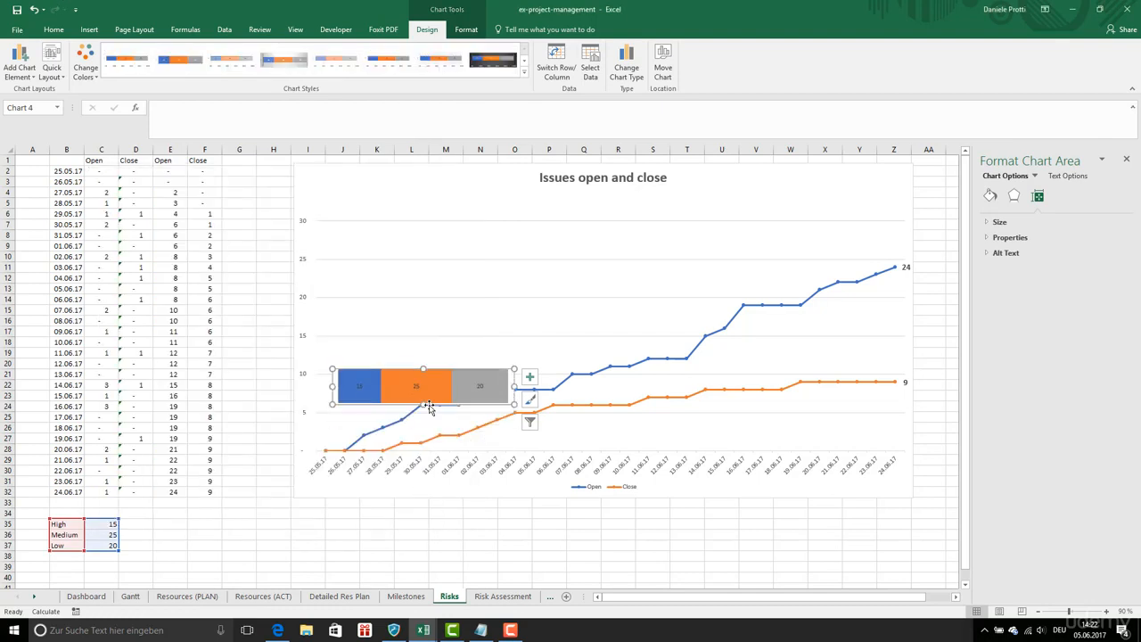
Step: Fill the High series of the stacked bar with the standard red colour
{"action": "left_click", "coordinate": [379, 396]}
{"action": "left_click", "coordinate": [376, 398]}
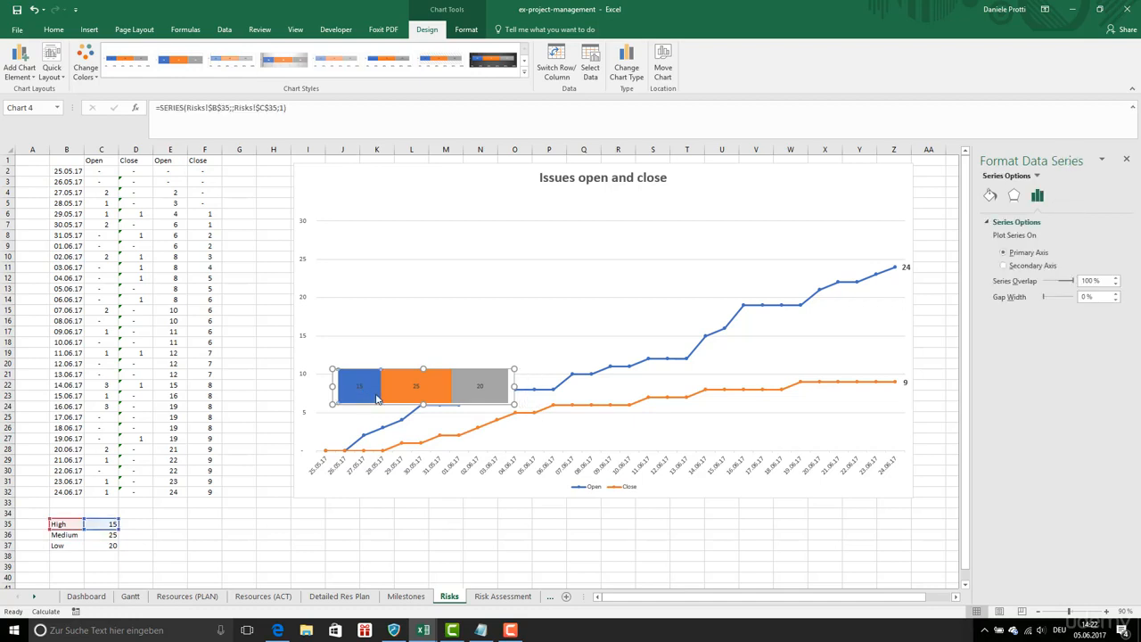
{"action": "left_click", "coordinate": [991, 197]}
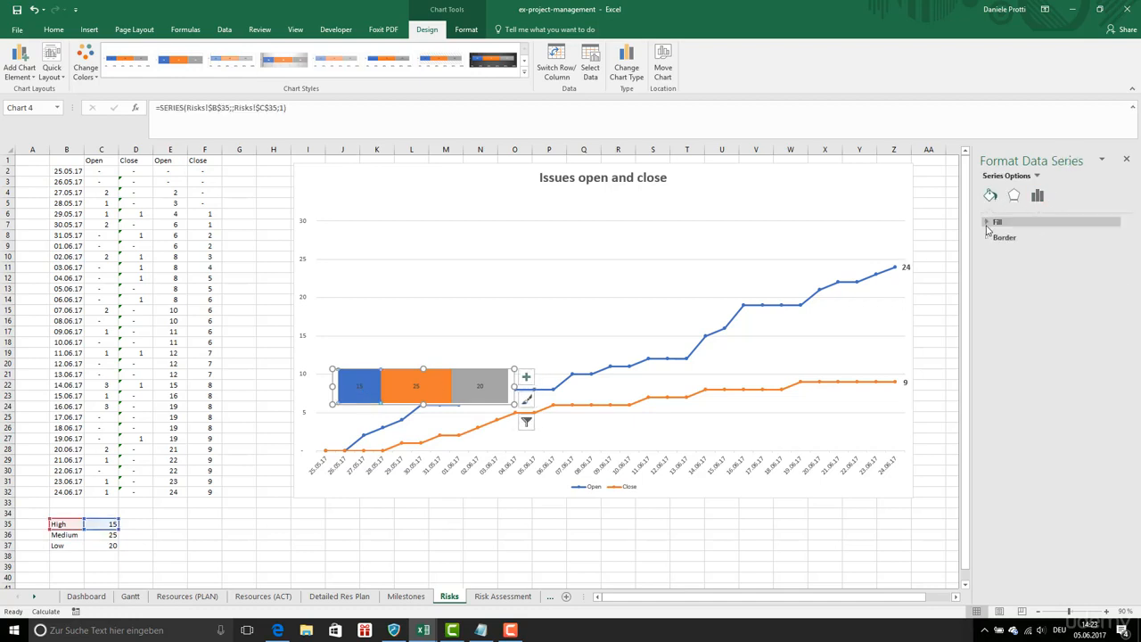
{"action": "left_click", "coordinate": [990, 222]}
{"action": "left_click", "coordinate": [1112, 346]}
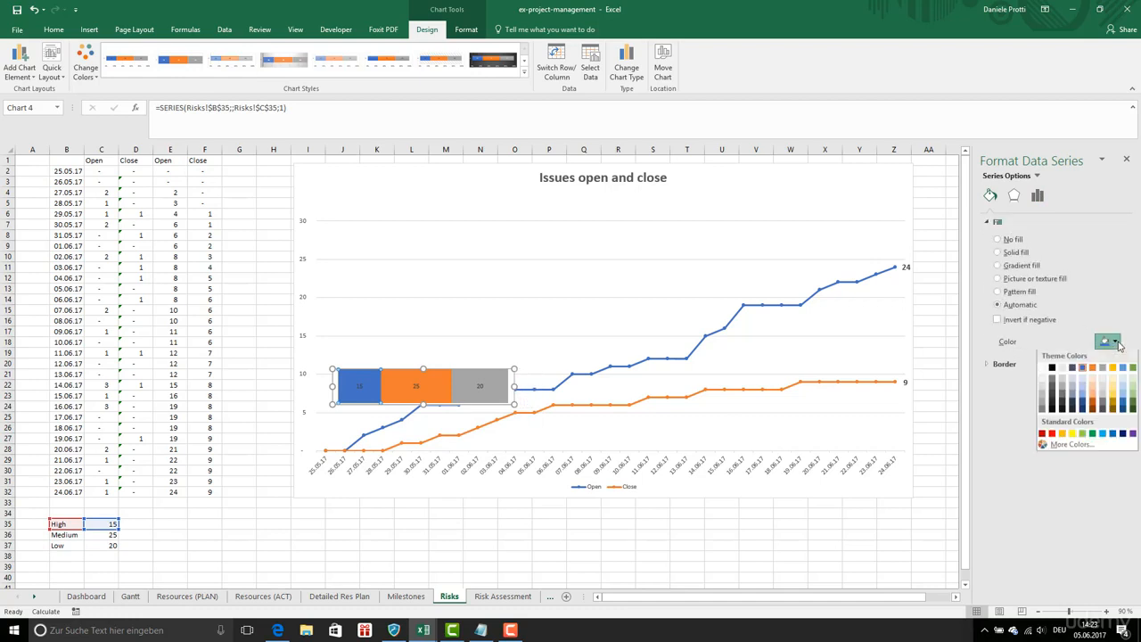
{"action": "left_click", "coordinate": [1054, 437]}
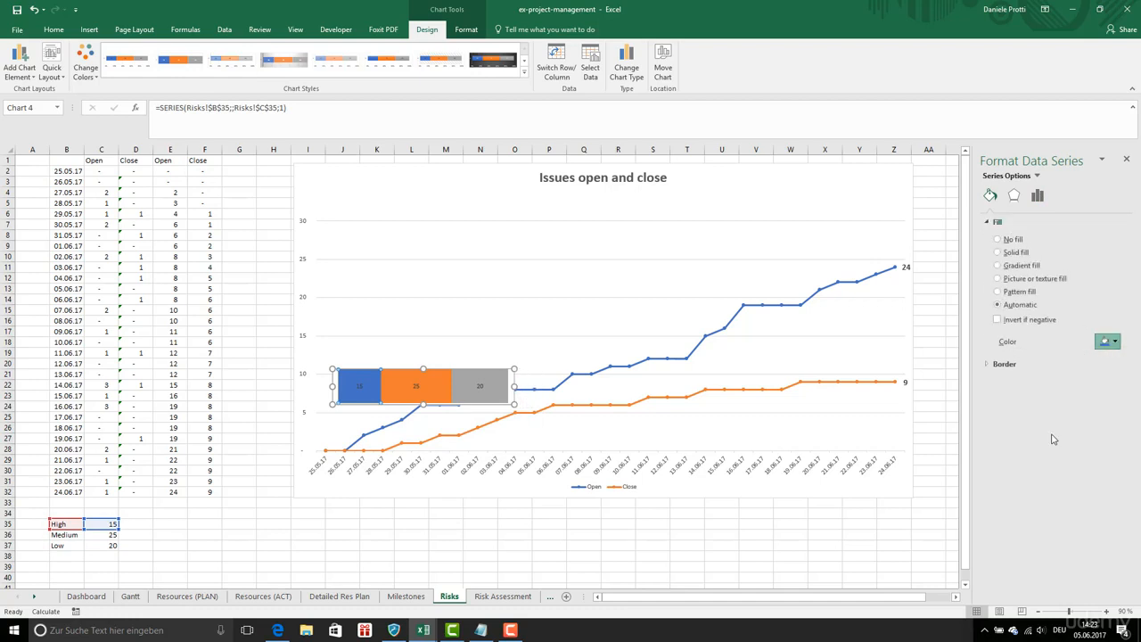
Step: Fill the Medium series of the stacked bar with the standard yellow colour and select the Low series
{"action": "left_click", "coordinate": [435, 397]}
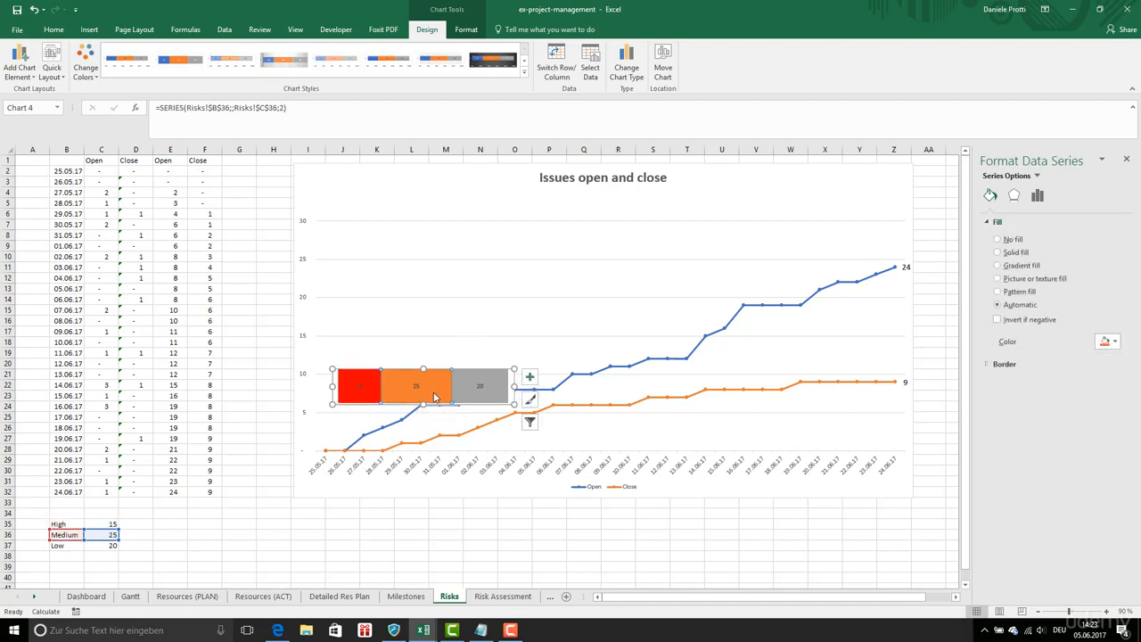
{"action": "left_click", "coordinate": [1111, 342]}
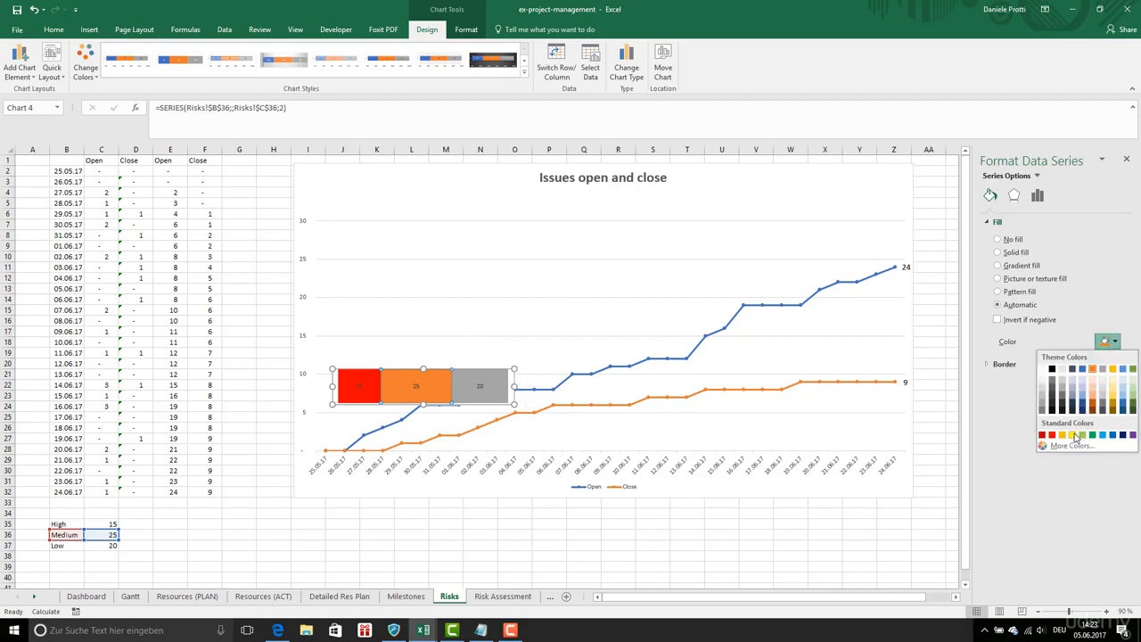
{"action": "left_click", "coordinate": [1072, 435]}
{"action": "left_click", "coordinate": [495, 404]}
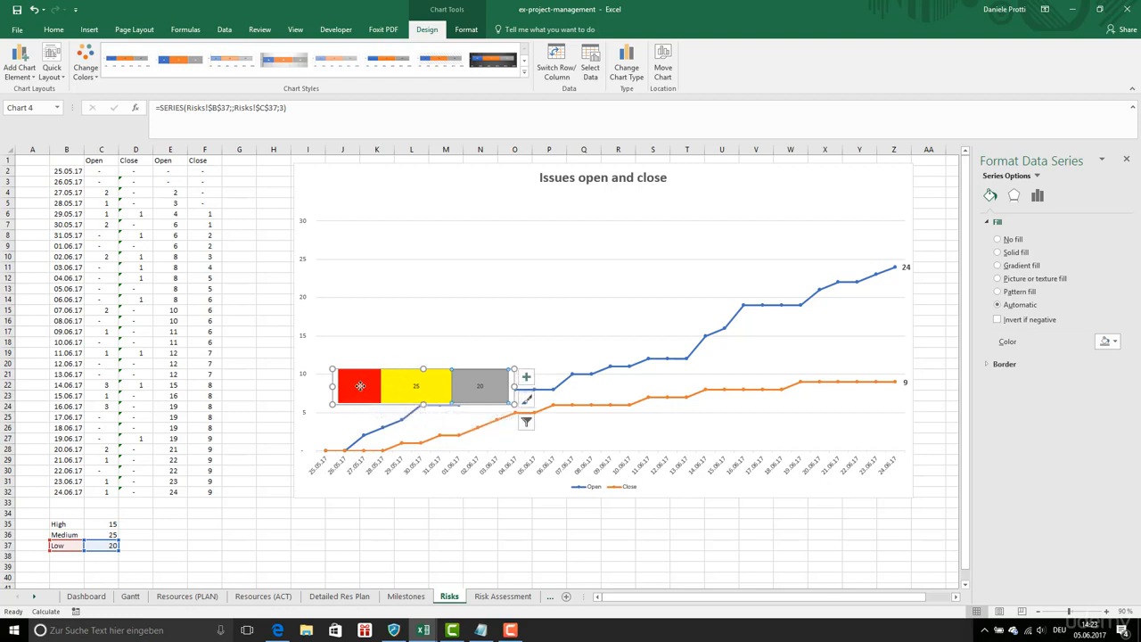
Step: Set the High segment's data label to font size 18 and bold
{"action": "left_click", "coordinate": [359, 386]}
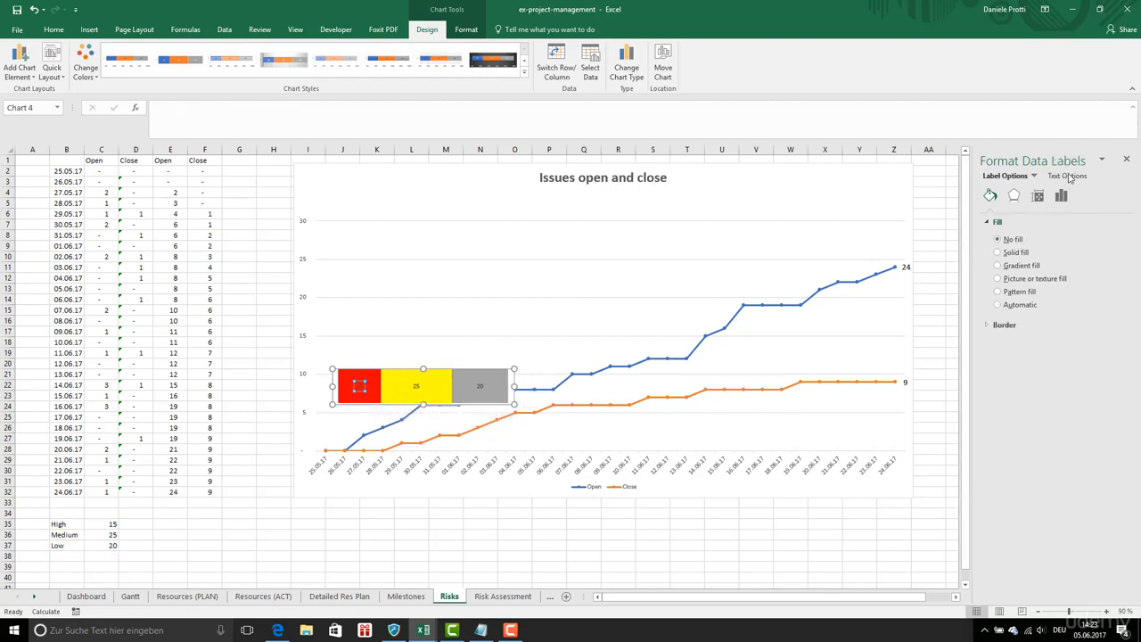
{"action": "left_click", "coordinate": [1068, 176]}
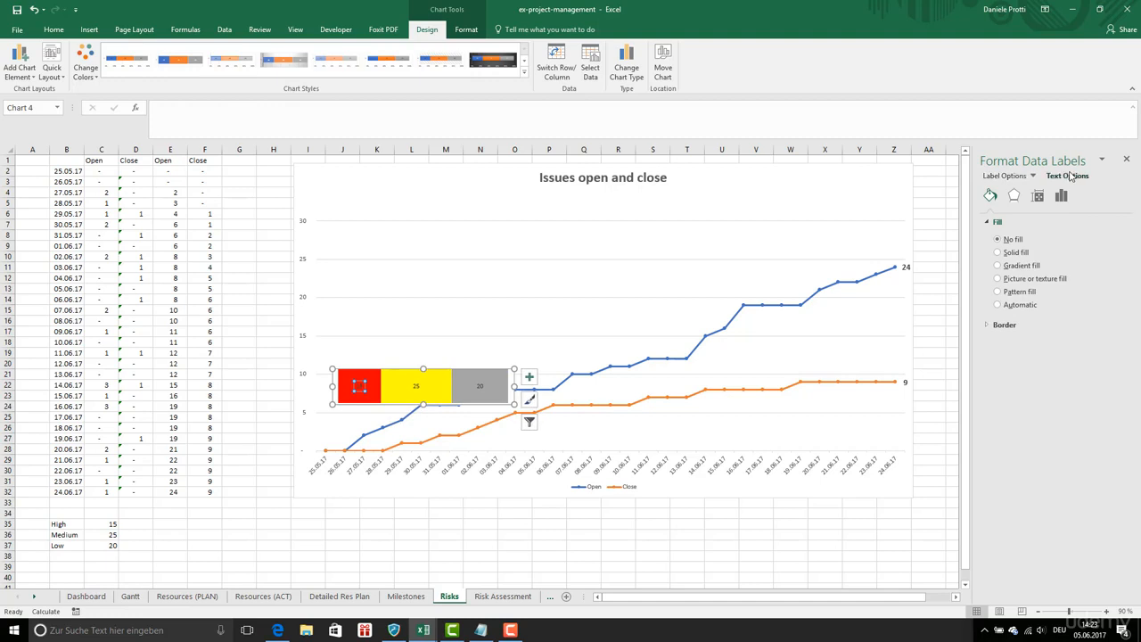
{"action": "left_click", "coordinate": [60, 36]}
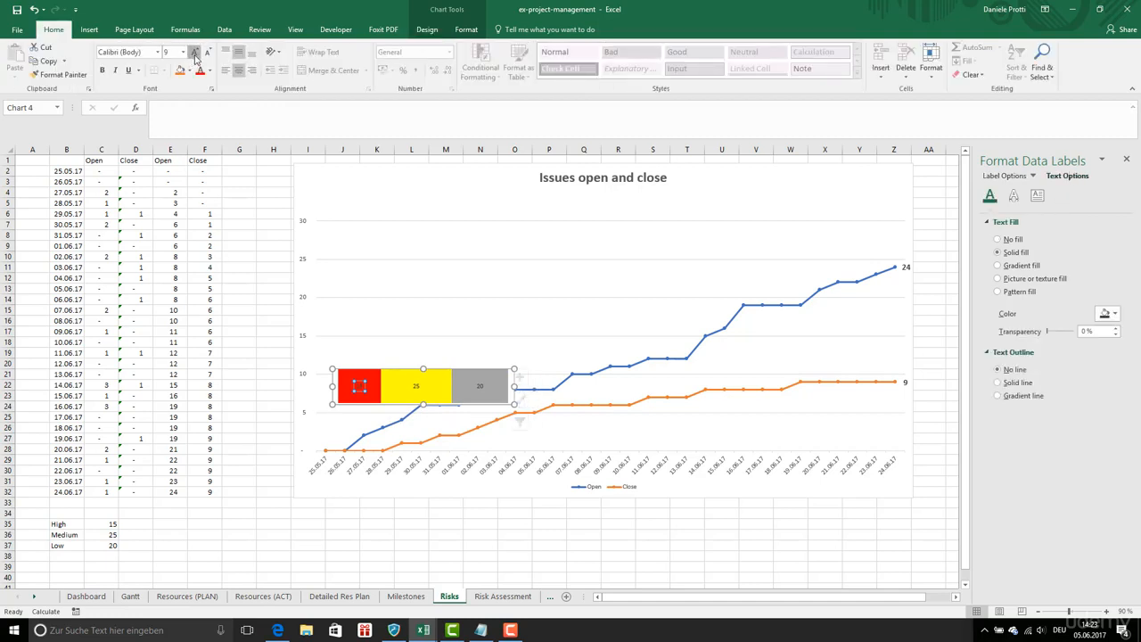
{"action": "left_click", "coordinate": [102, 71]}
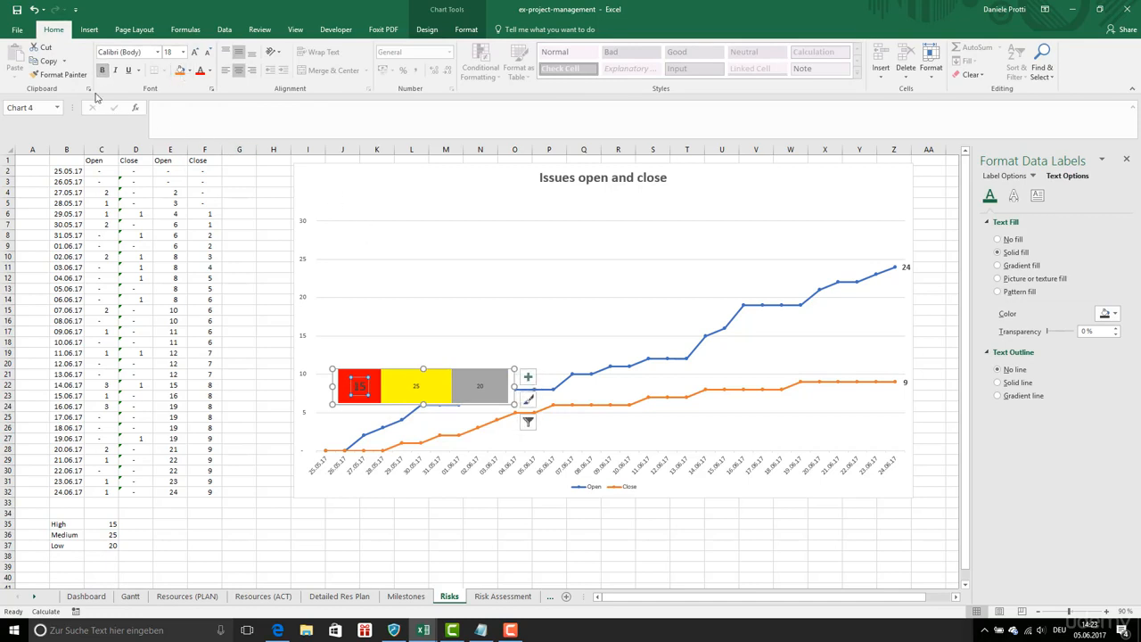
Step: Copy the High data label's formatting to the Medium and Low data labels with Format Painter
{"action": "left_click", "coordinate": [67, 74]}
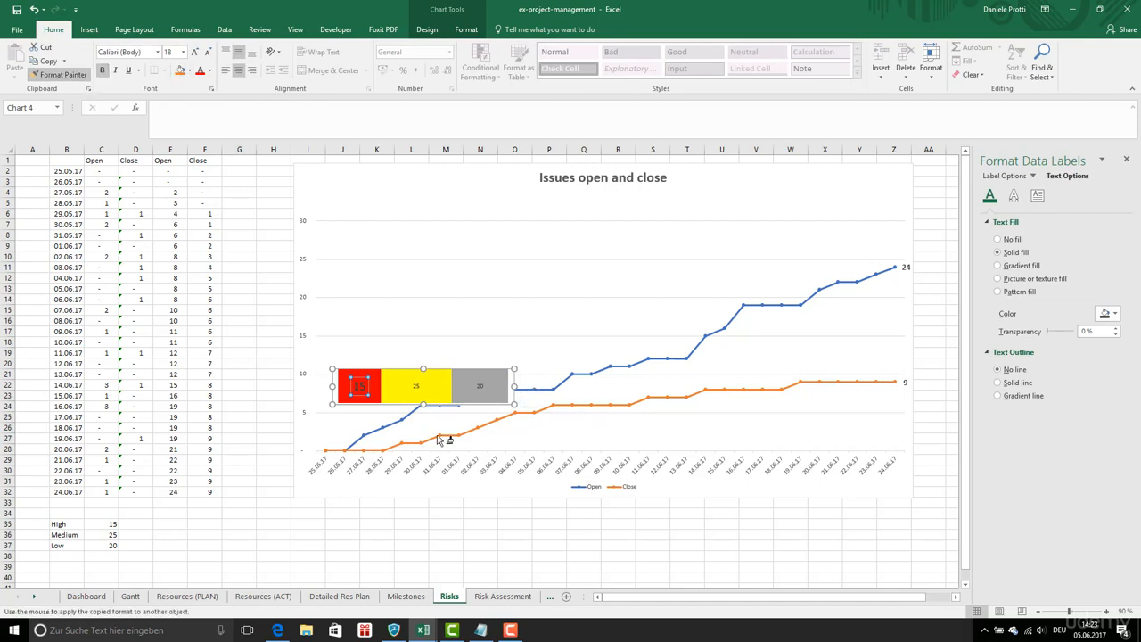
{"action": "left_click", "coordinate": [416, 389]}
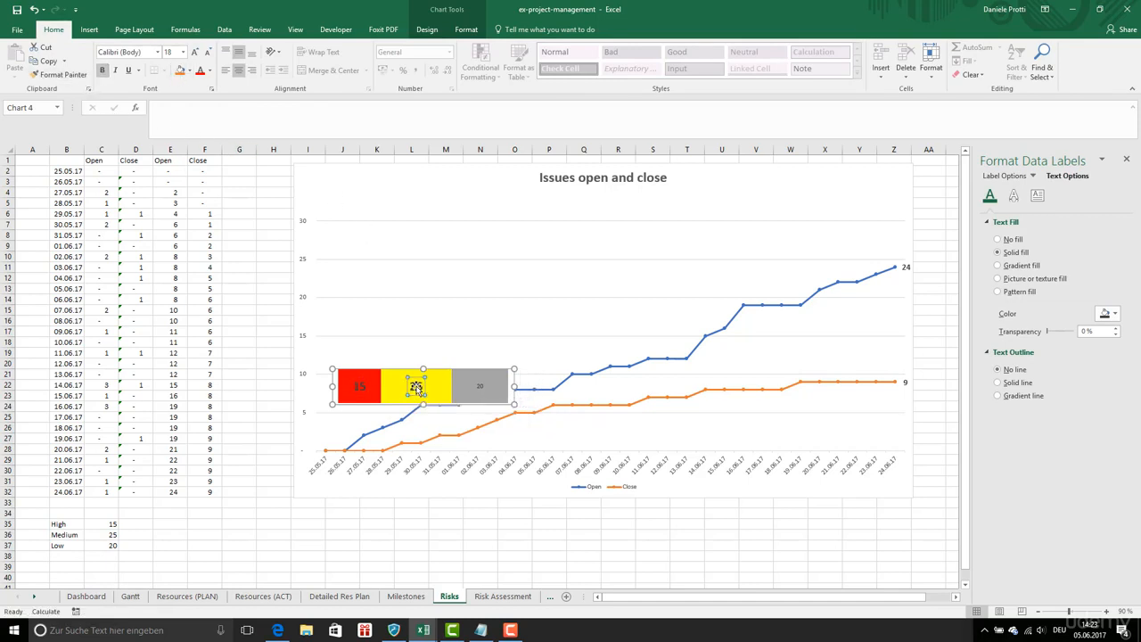
{"action": "left_click", "coordinate": [75, 76]}
{"action": "left_click", "coordinate": [481, 389]}
{"action": "left_click", "coordinate": [510, 402]}
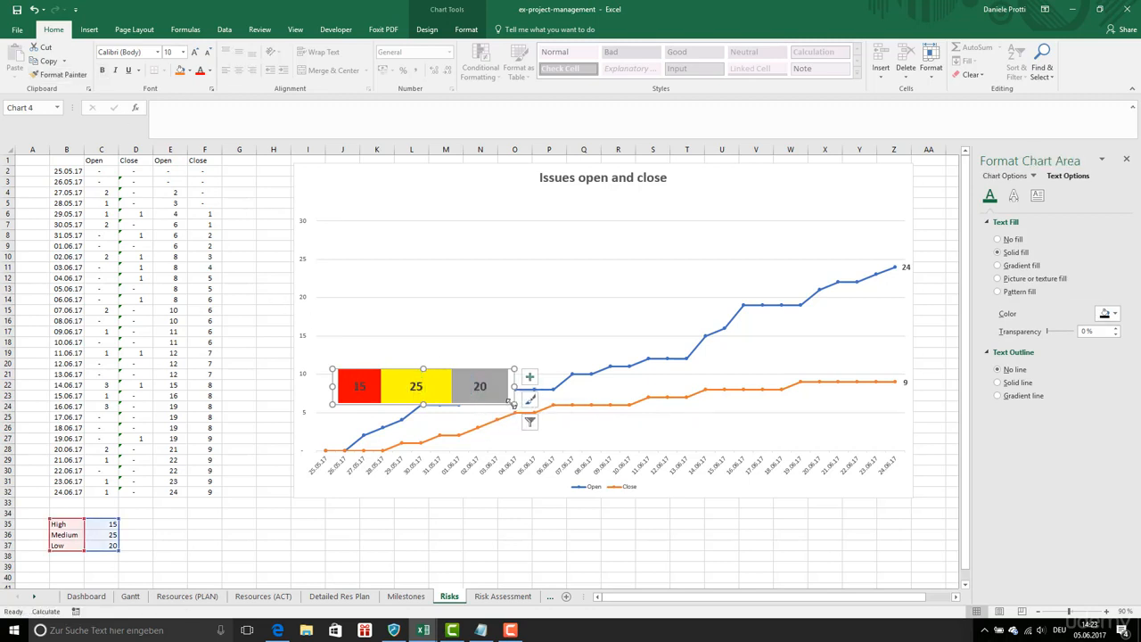
Step: Move the stacked priority bar from the Risks sheet to row 2 of the Dashboard sheet, starting at column M
{"action": "key", "text": "Delete"}
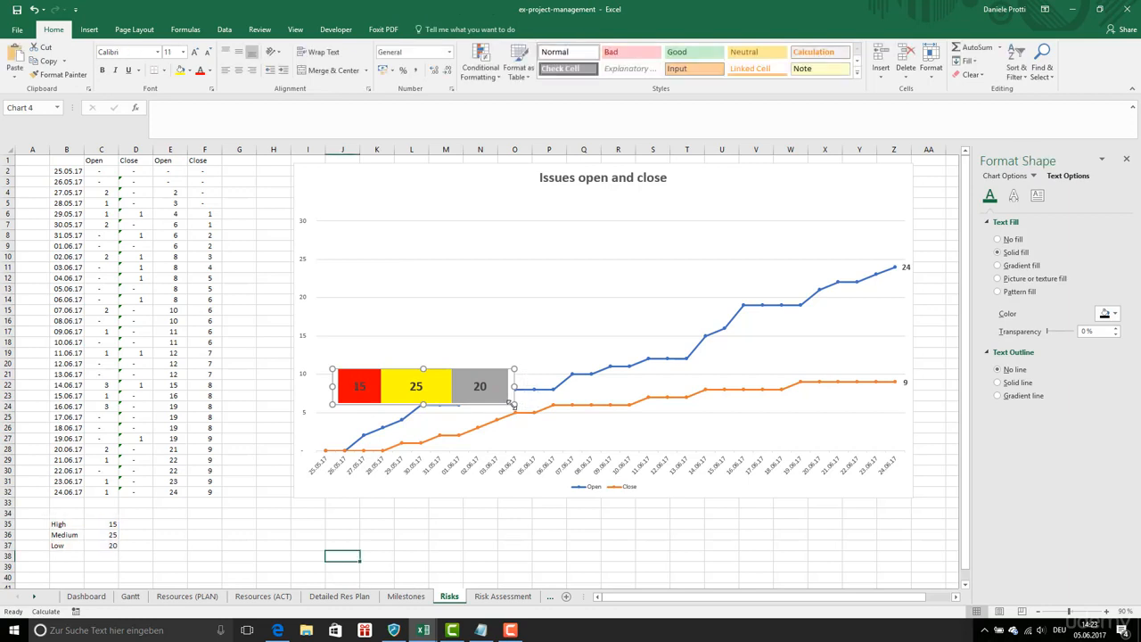
{"action": "left_click", "coordinate": [95, 598]}
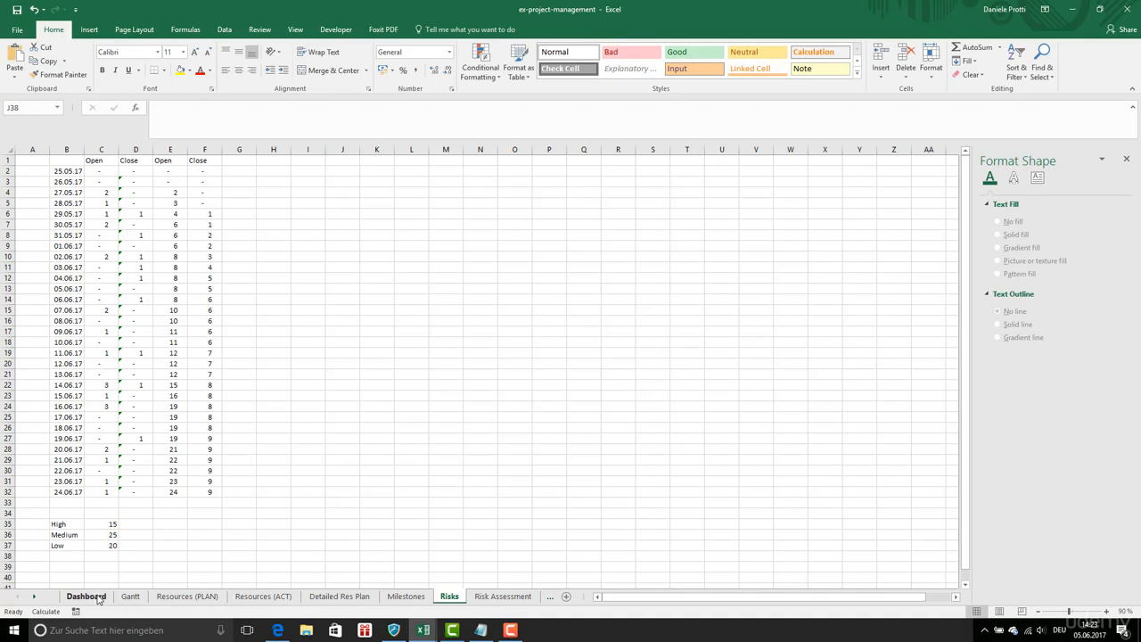
{"action": "left_click", "coordinate": [87, 596]}
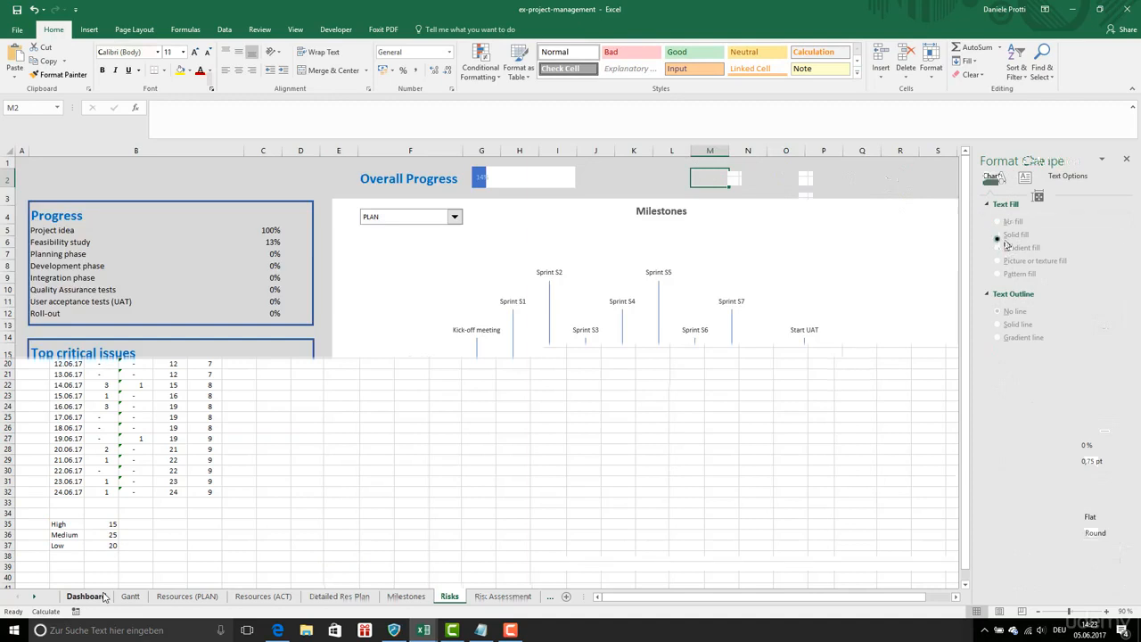
{"action": "left_click", "coordinate": [650, 184]}
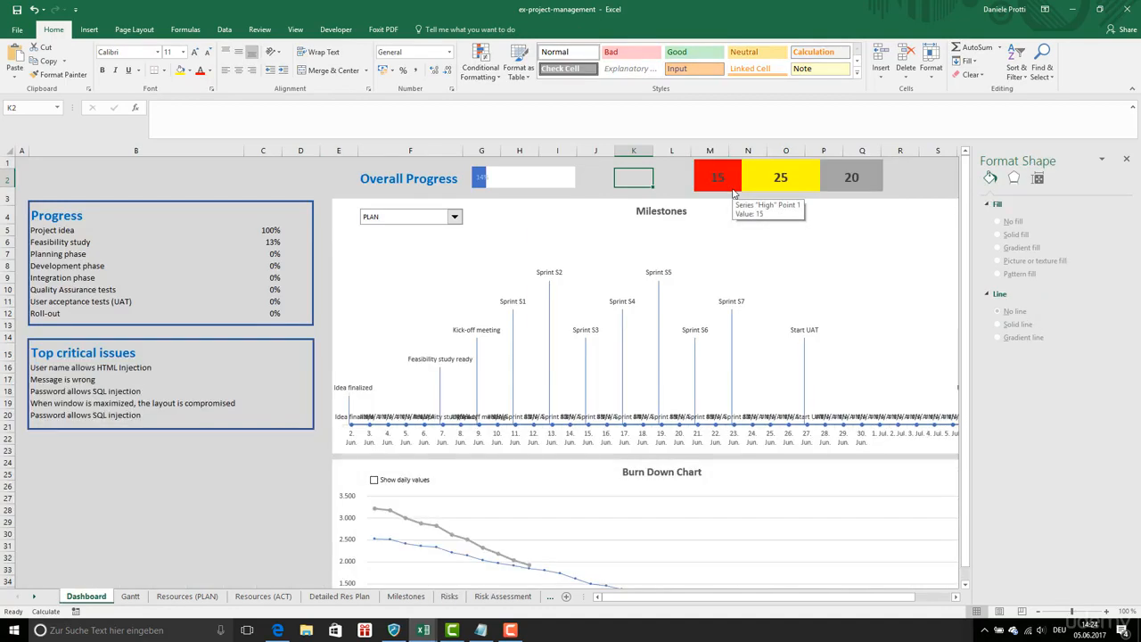
Step: Enter the label "Issues" in cell L2 and give it the formatting of the Overall Progress heading
{"action": "left_click", "coordinate": [675, 183]}
{"action": "type", "text": "Issues"}
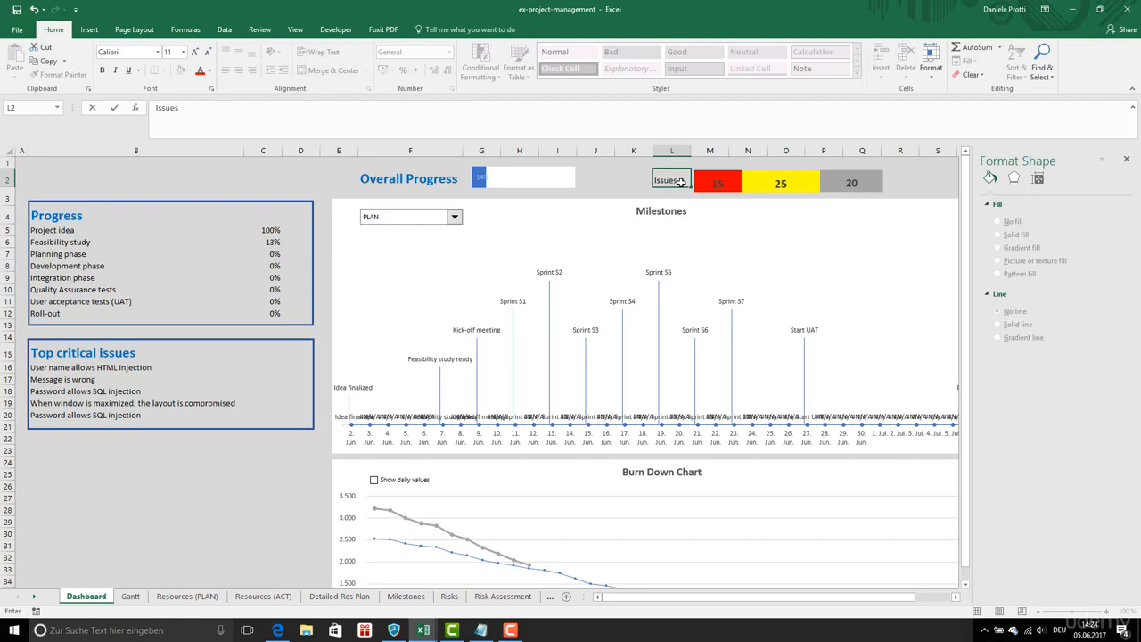
{"action": "key", "text": "Return"}
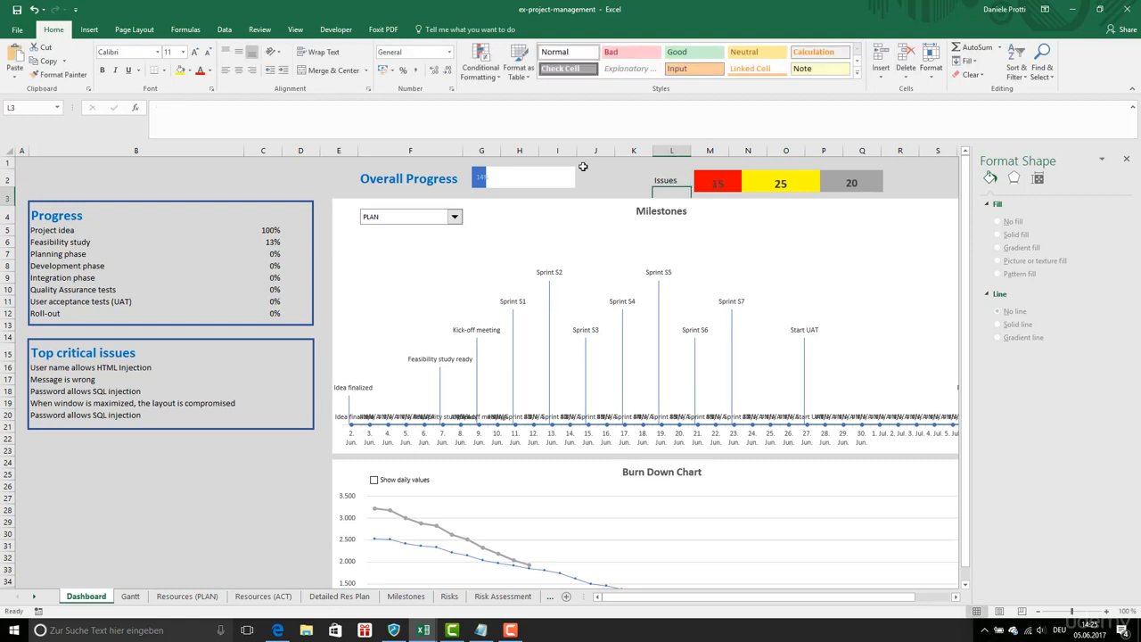
{"action": "left_click", "coordinate": [407, 180]}
{"action": "double_click", "coordinate": [59, 74]}
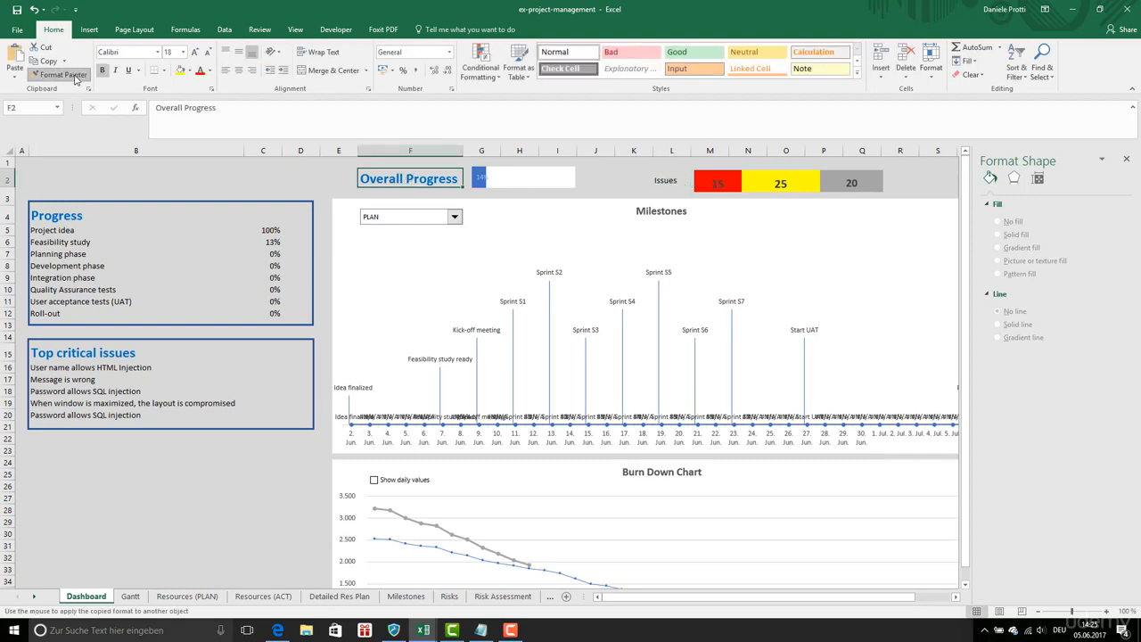
{"action": "left_click", "coordinate": [667, 179]}
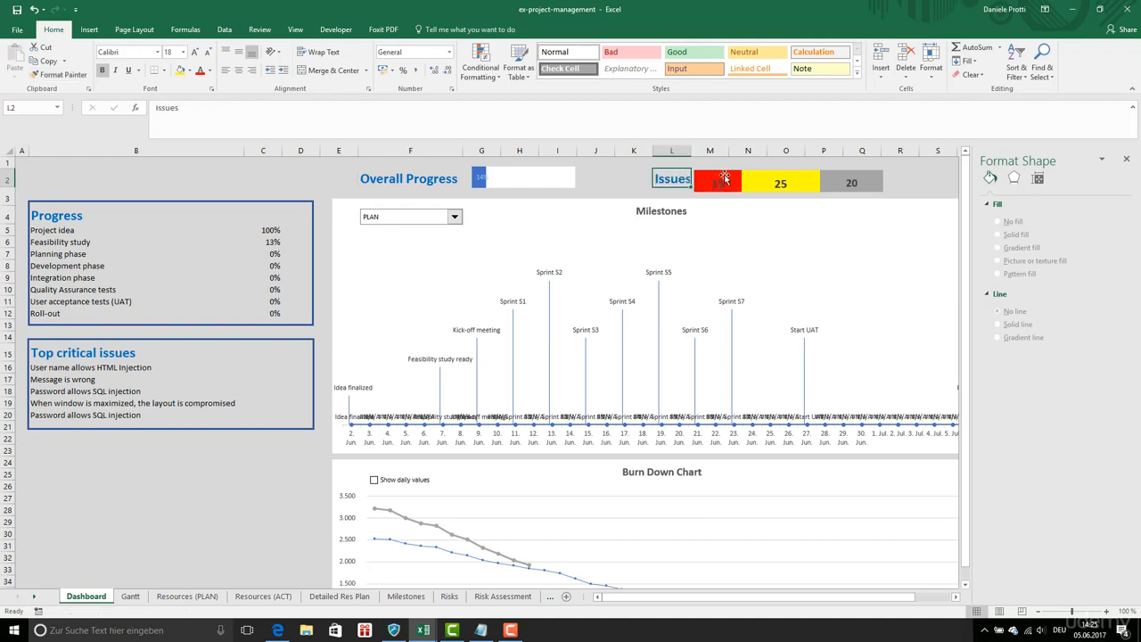
Step: Shift the stacked priority bar up slightly so it lines up with the Overall Progress bar in row 2
{"action": "left_click", "coordinate": [724, 178]}
{"action": "left_click", "coordinate": [756, 170]}
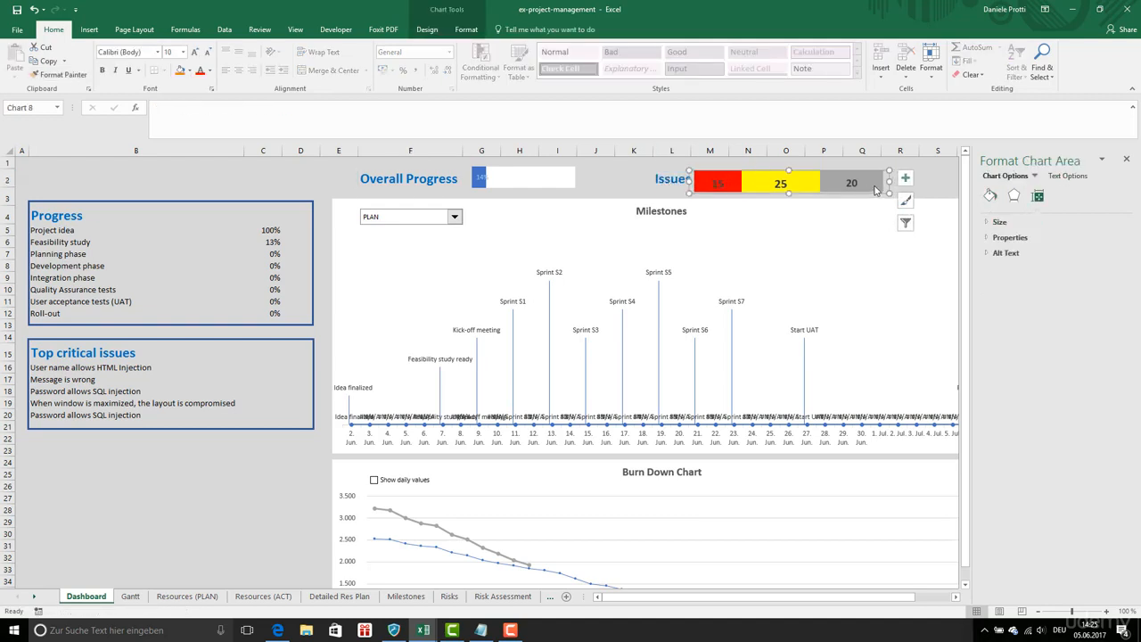
{"action": "left_click", "coordinate": [573, 187], "text": "ctrl"}
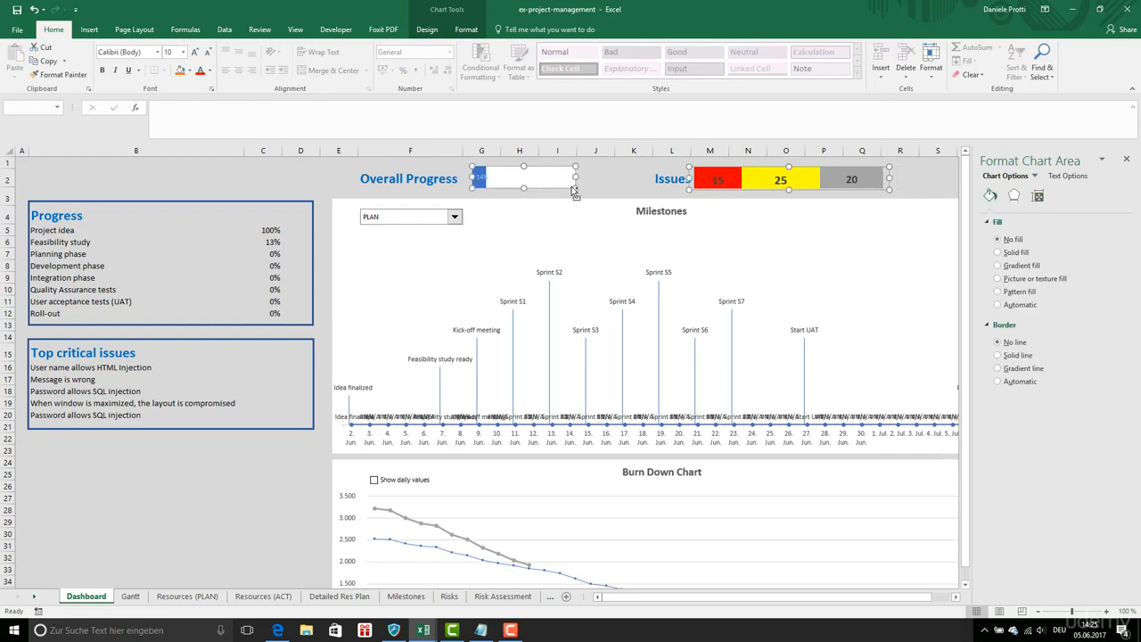
{"action": "left_click", "coordinate": [434, 30]}
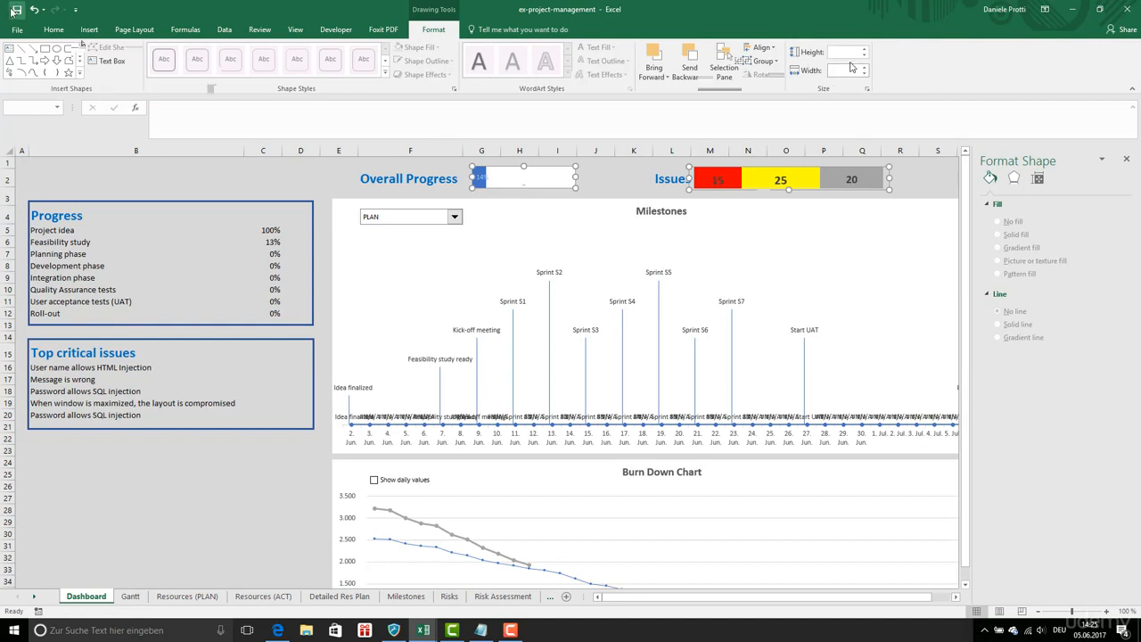
{"action": "left_click", "coordinate": [215, 174]}
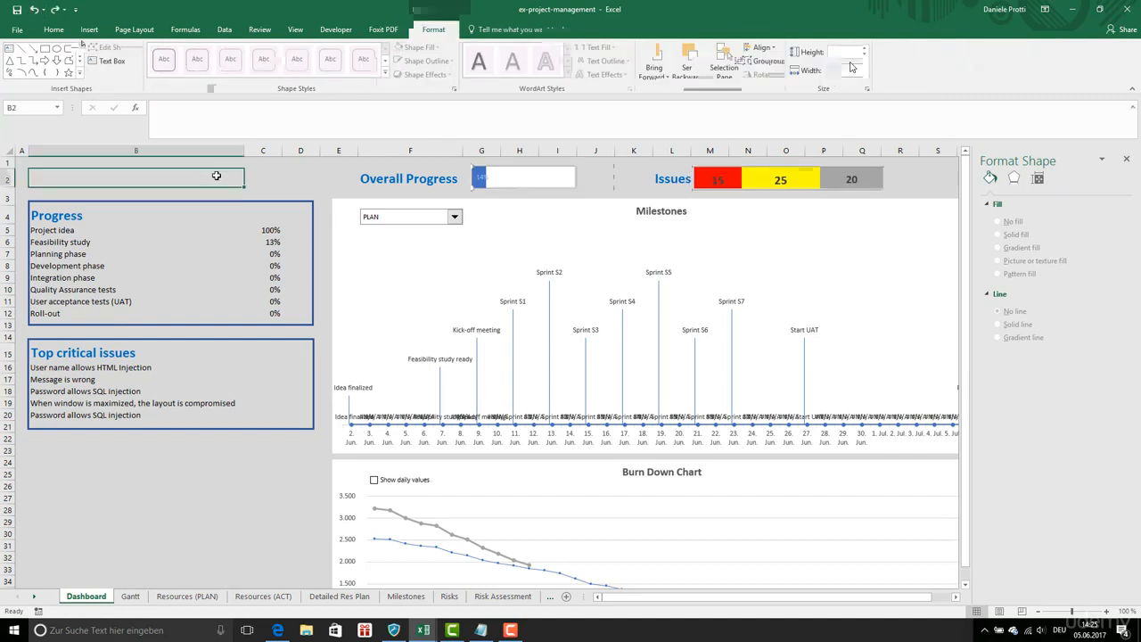